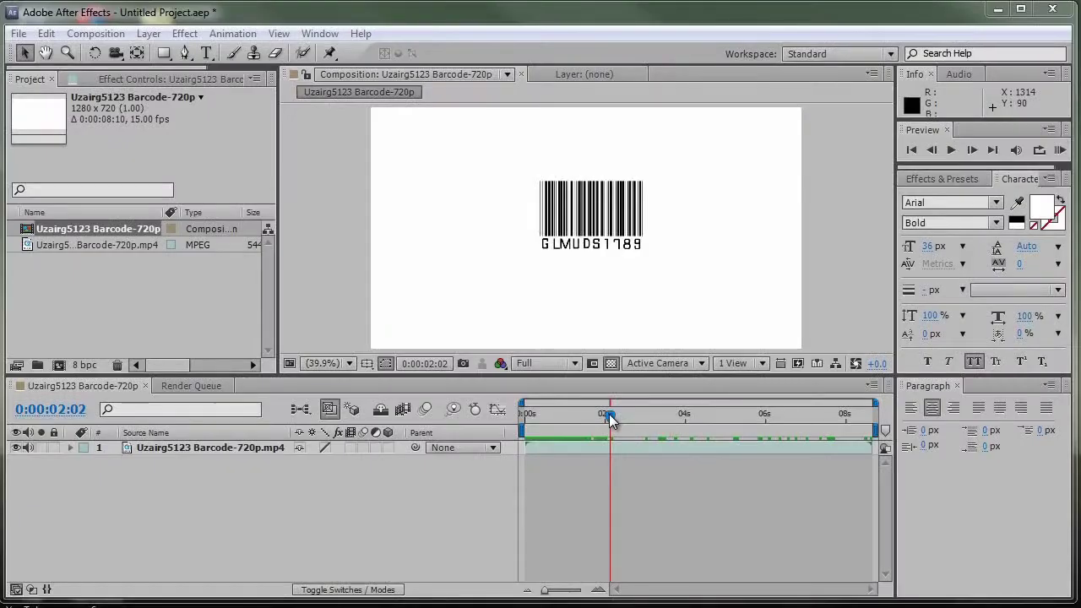
Review the reference barcode animation full-screen, scrubbing to where the code resolves
drag(609, 413, 507, 469)
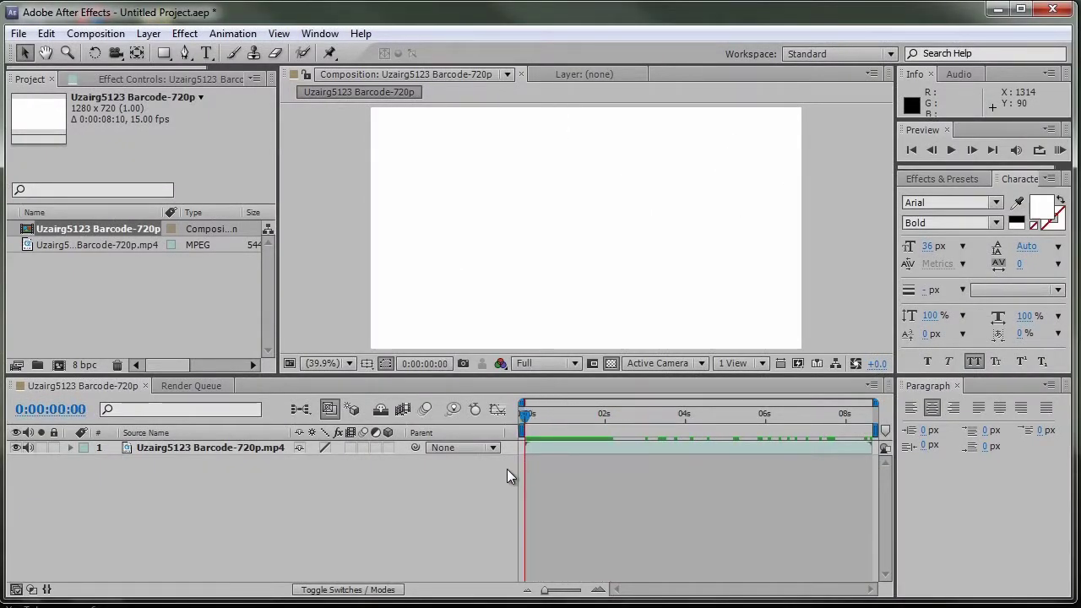
click(670, 427)
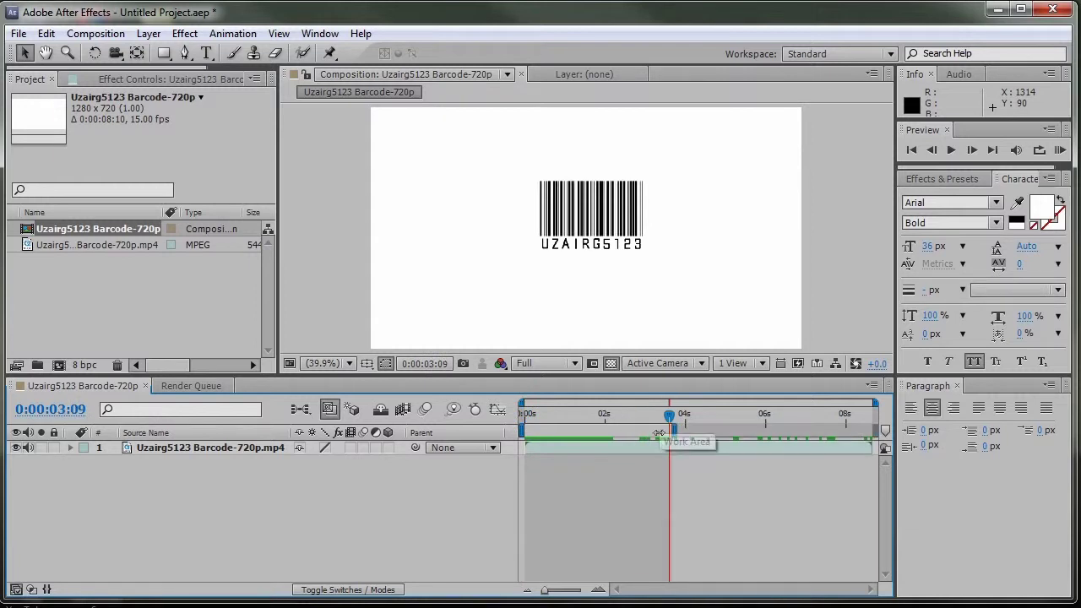
click(292, 292)
key(grave)
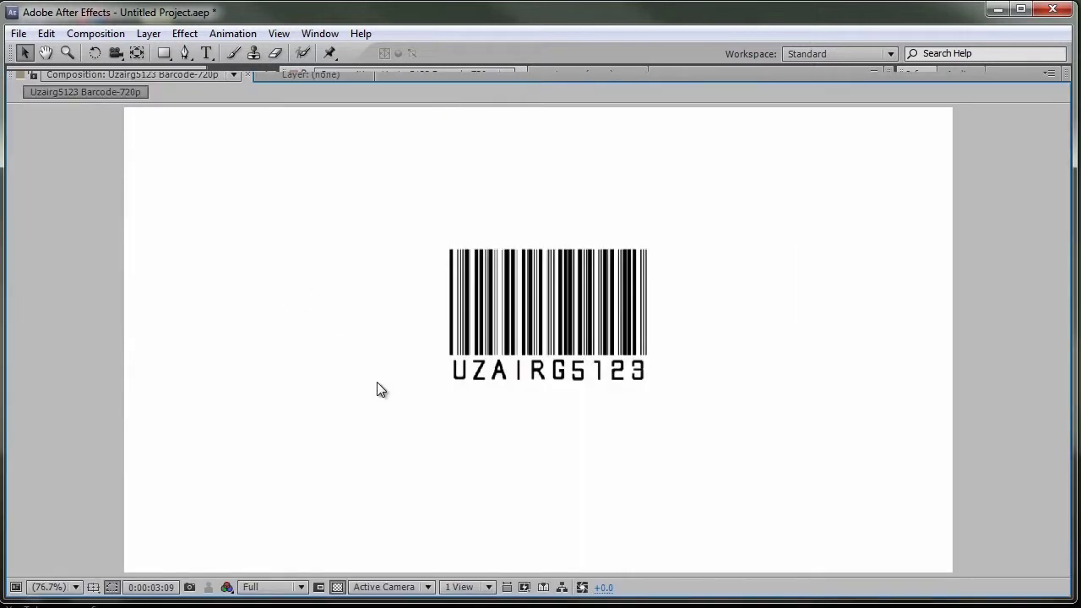
key(space)
key(grave)
mouse_move(642, 413)
mouse_down()
mouse_move(524, 419)
mouse_move(621, 431)
mouse_move(640, 421)
mouse_up()
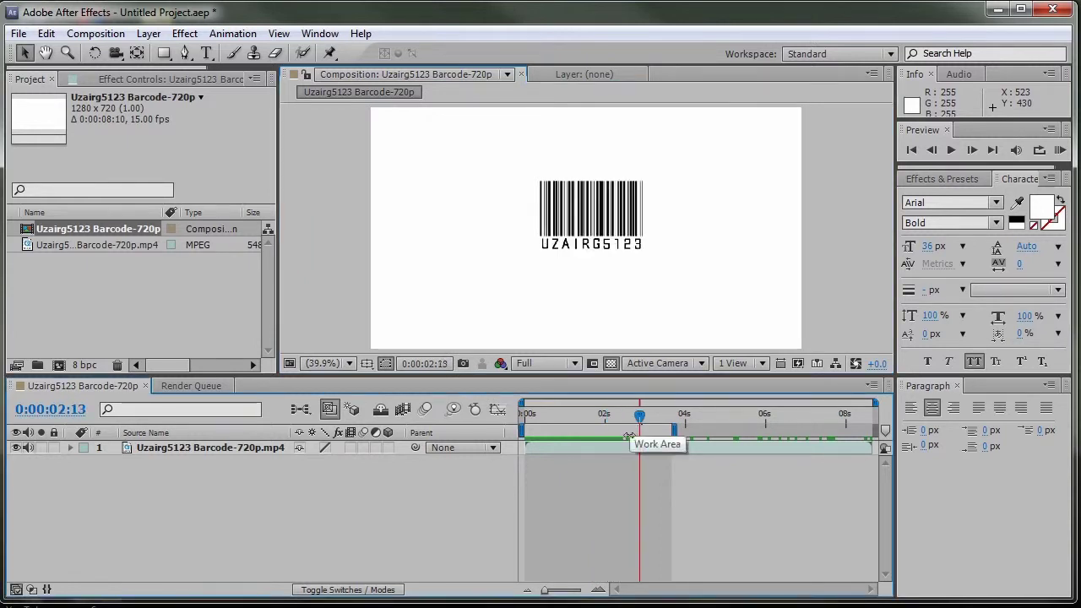
Create a new composition, Comp 1, with the default settings
click(102, 34)
click(116, 57)
click(684, 533)
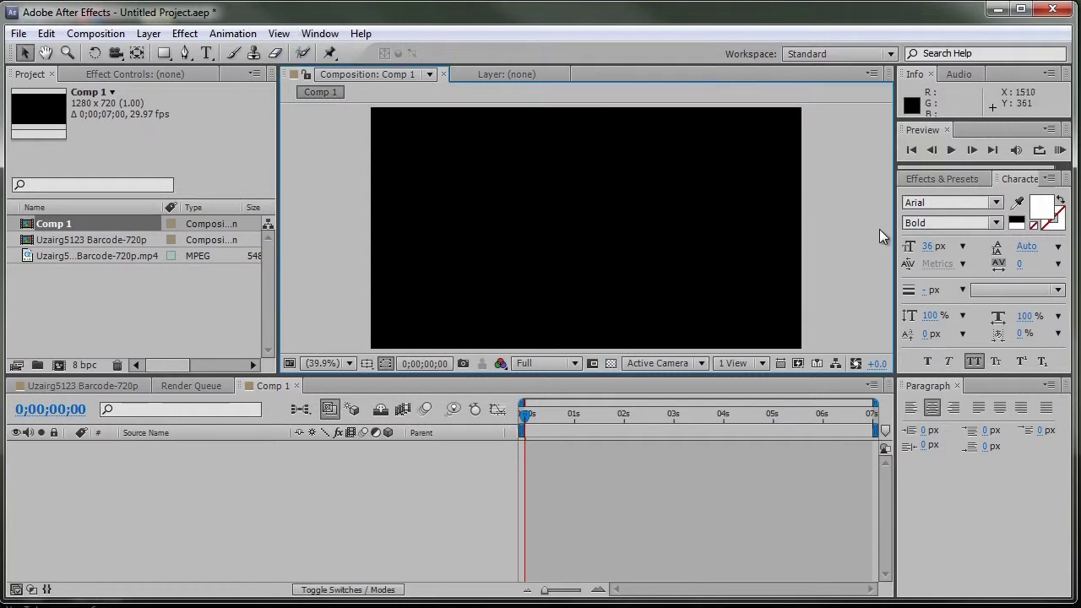
Set the Character panel font to Barcode font
click(966, 207)
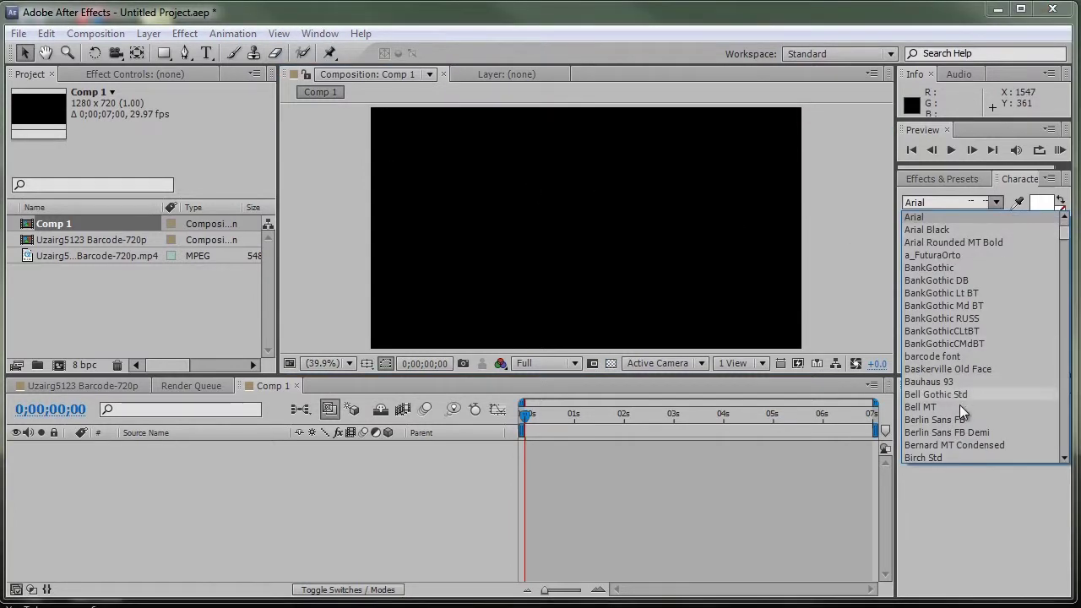
scroll(1002, 435, down, 1)
scroll(997, 438, down, 2)
scroll(989, 446, down, 1)
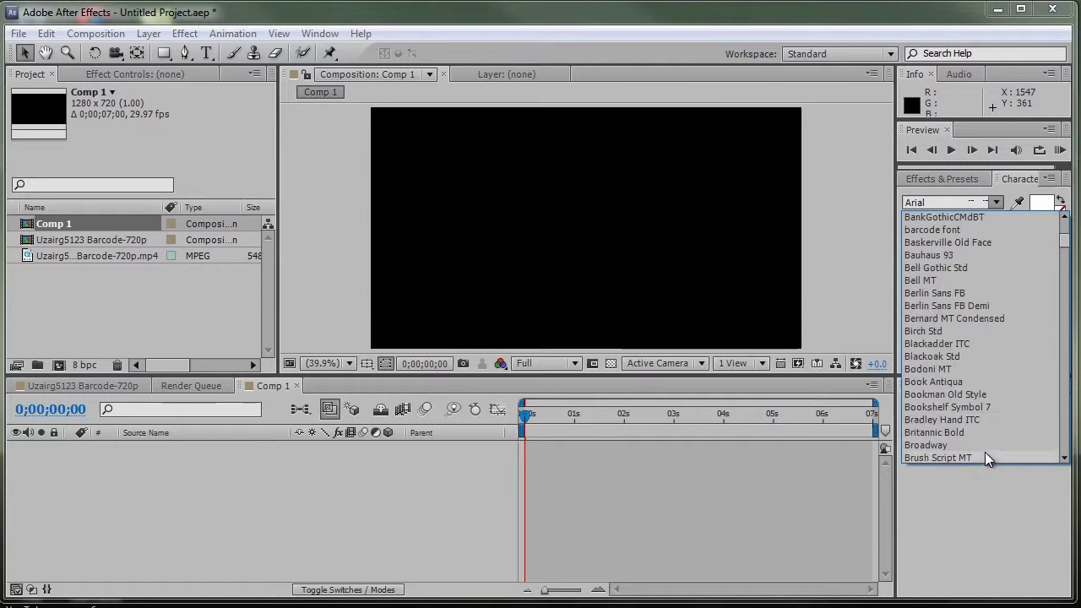
scroll(985, 452, down, 1)
click(939, 203)
text(B)
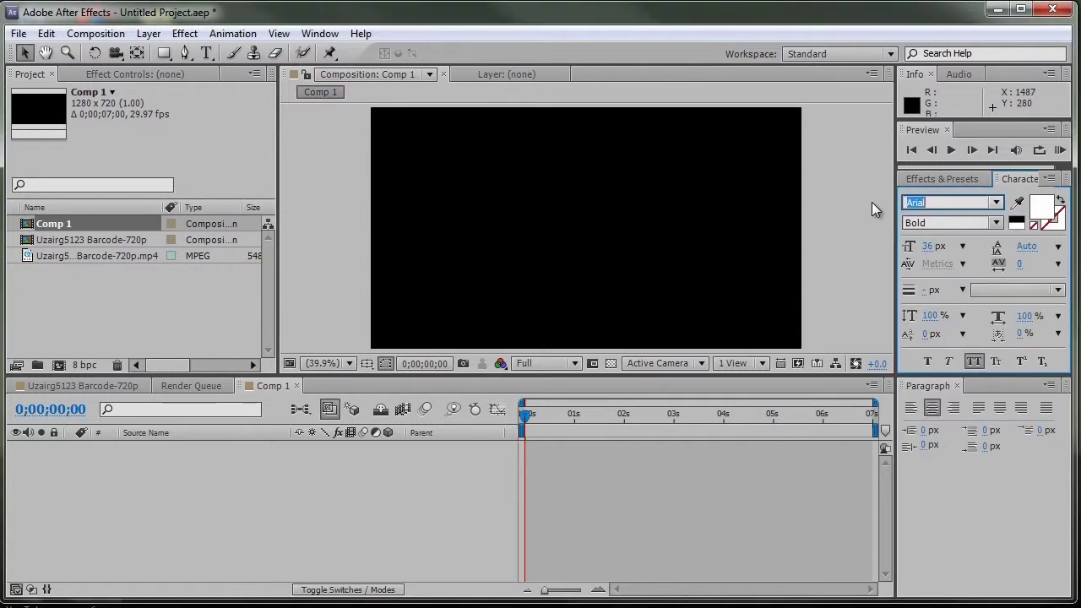
text(arcode font)
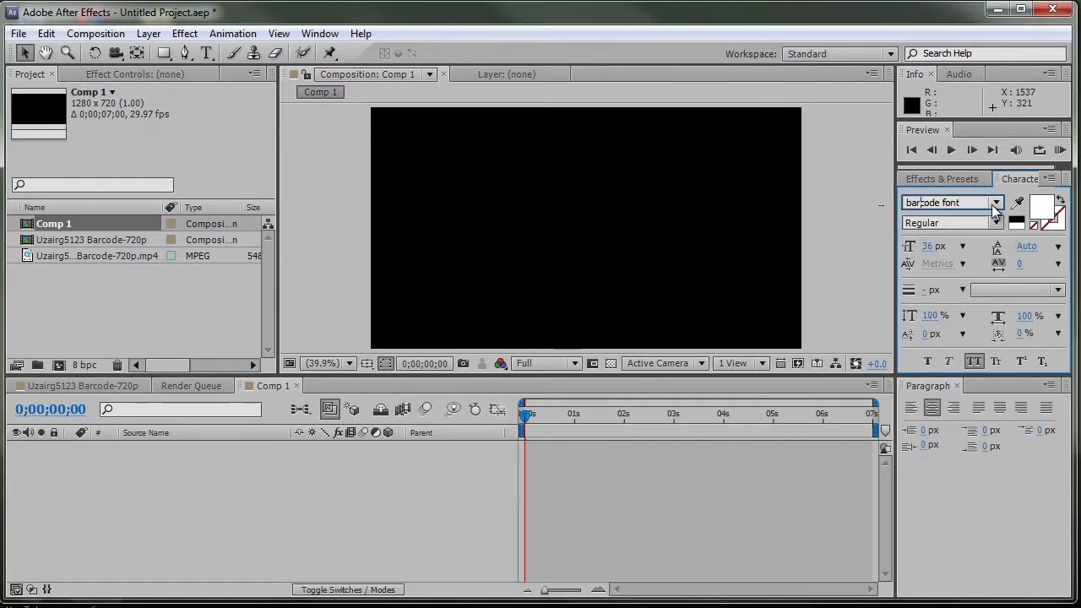
click(206, 52)
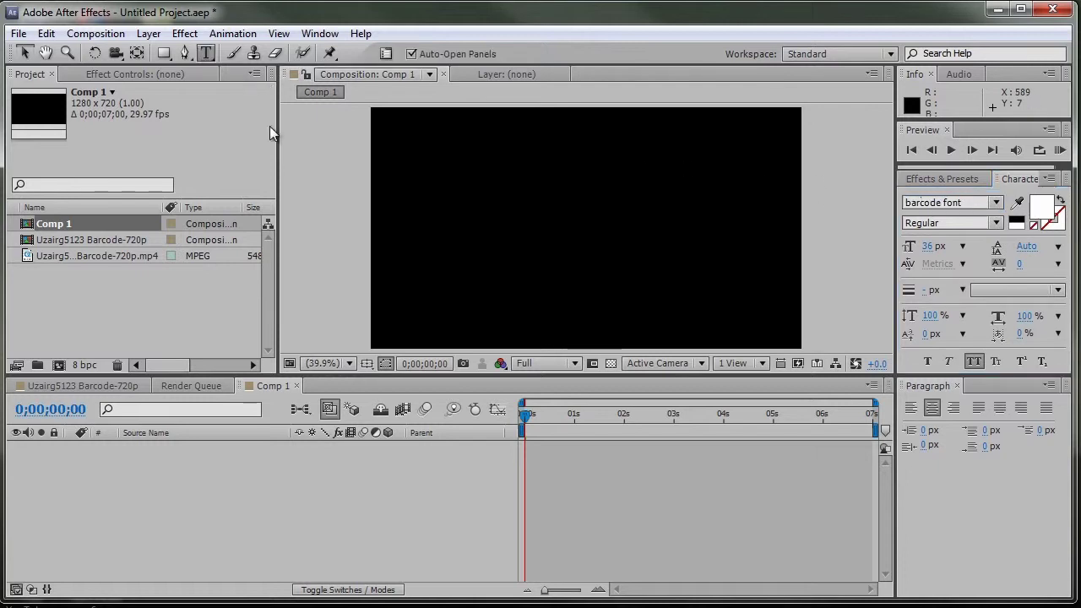
Type UZAIRG5123 as a text layer, then enlarge and centre the barcode in frame
click(399, 217)
text(*)
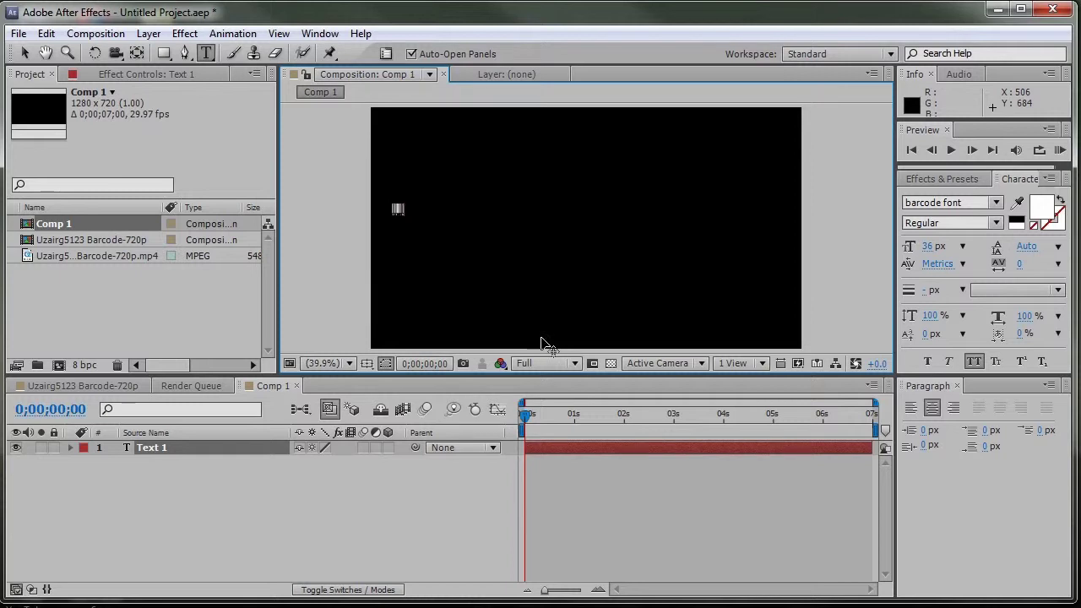
text(1)
click(24, 53)
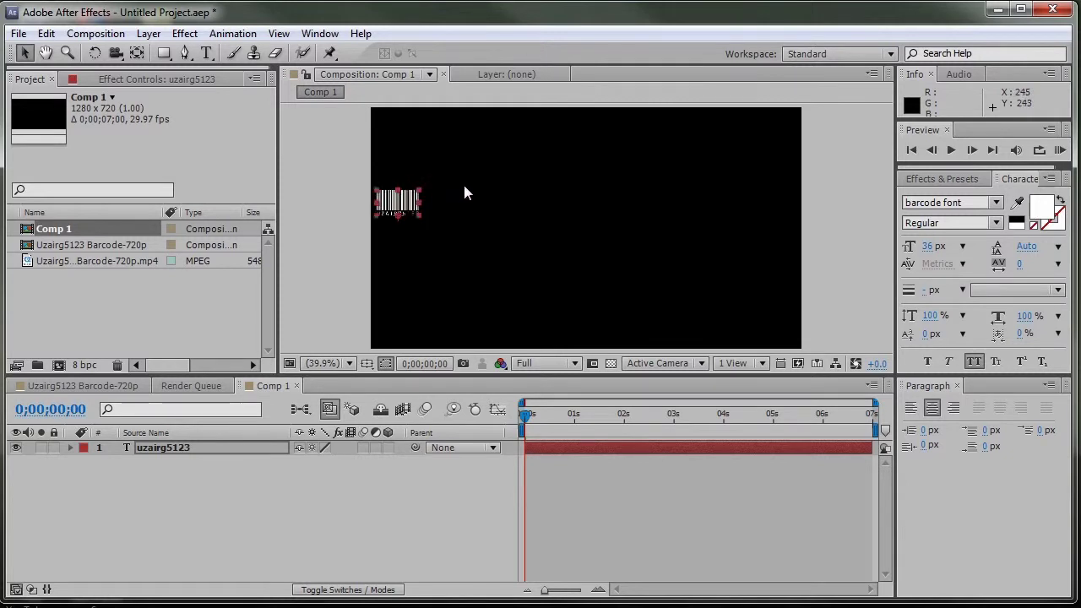
drag(425, 178, 603, 249)
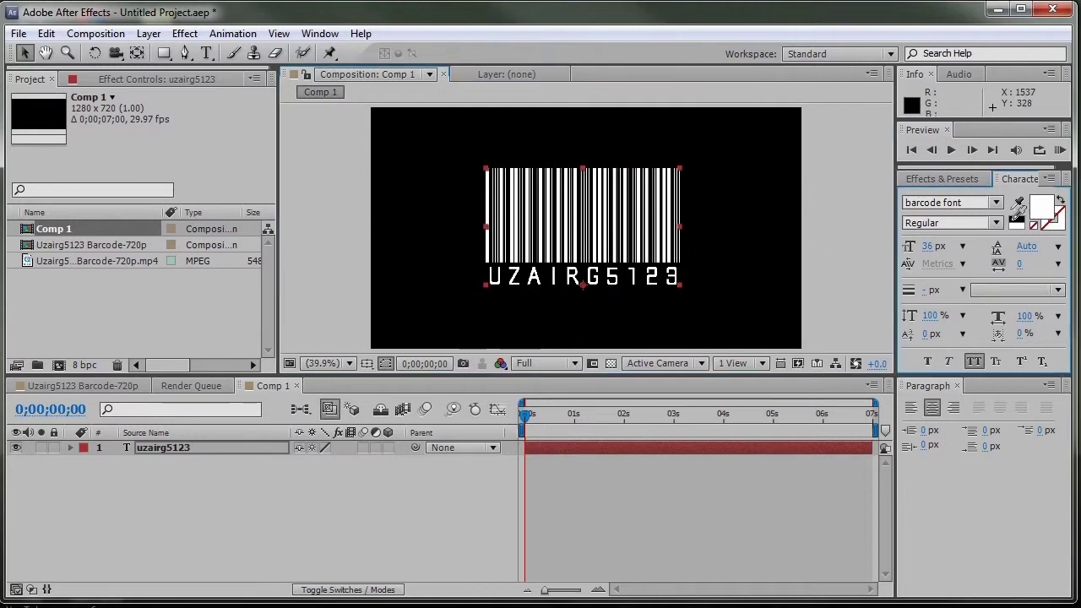
key(ctrl+y)
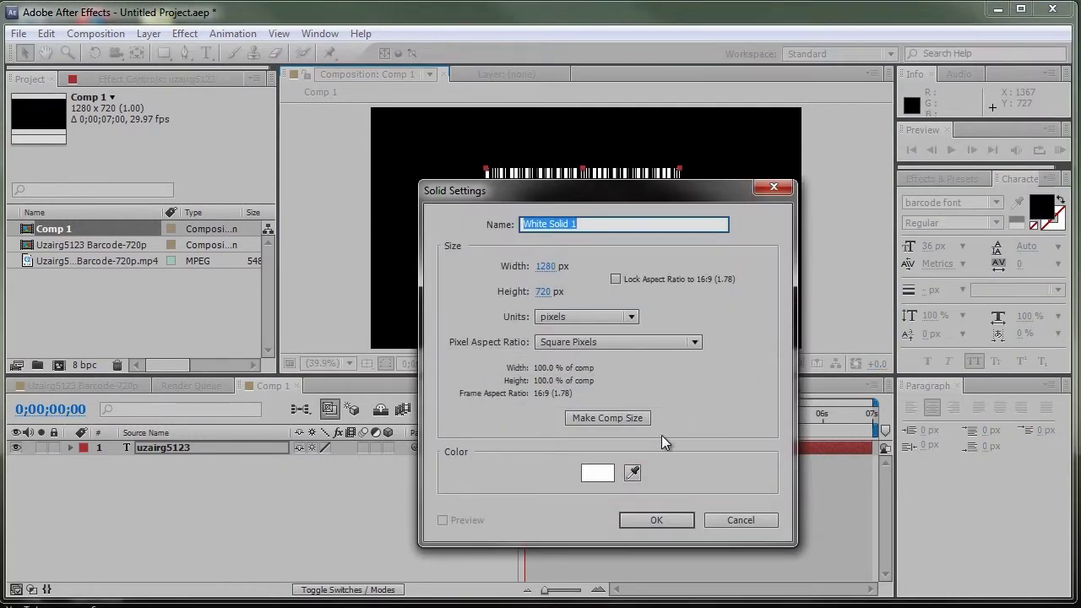
Add a white solid beneath the barcode text layer so the code shows black on white
click(657, 519)
drag(209, 448, 211, 472)
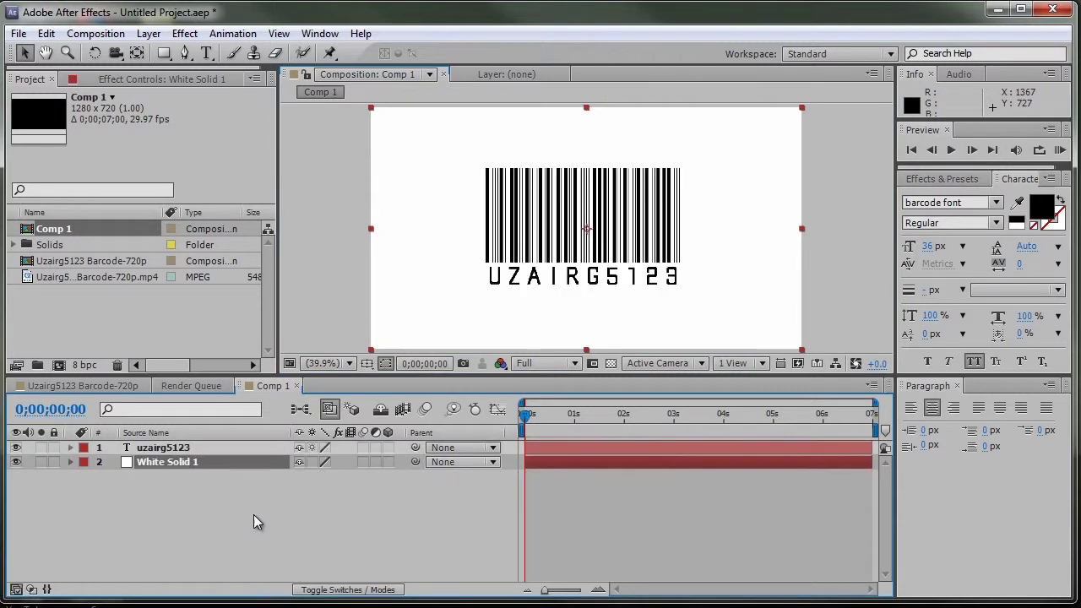
click(233, 449)
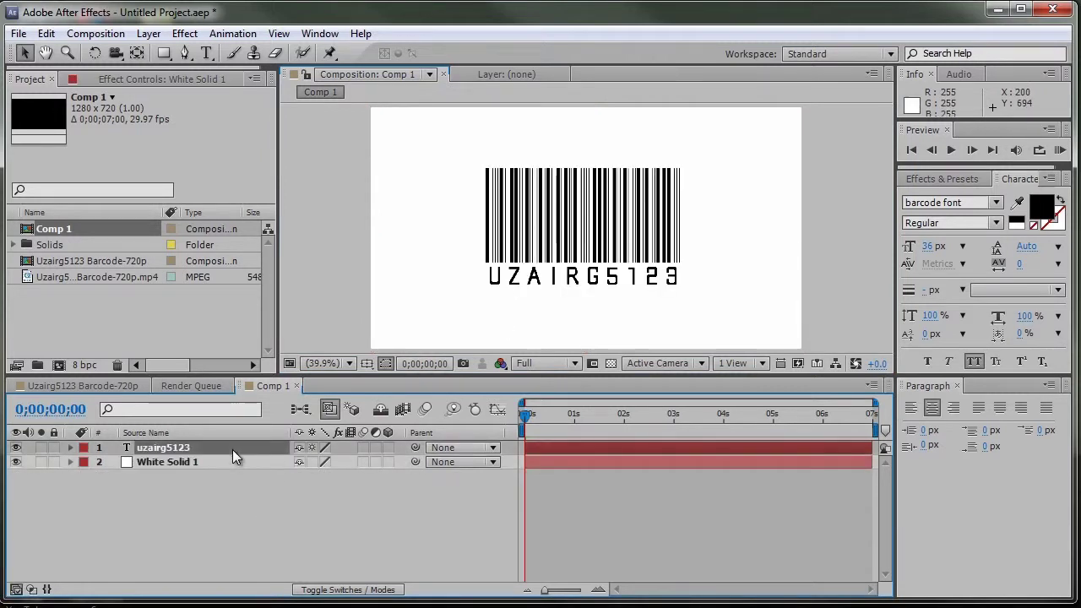
click(70, 447)
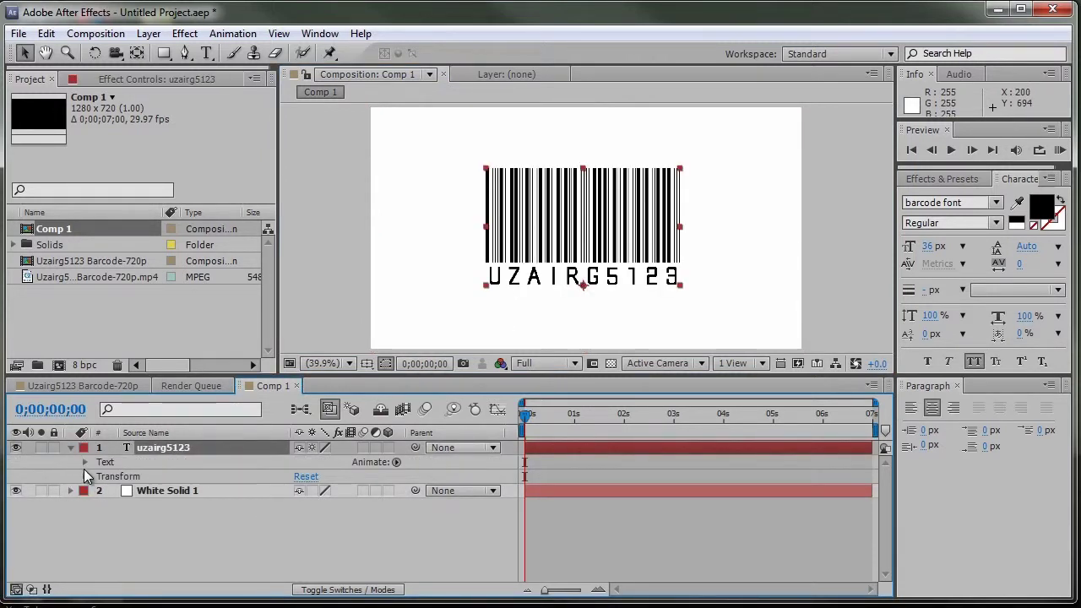
click(396, 462)
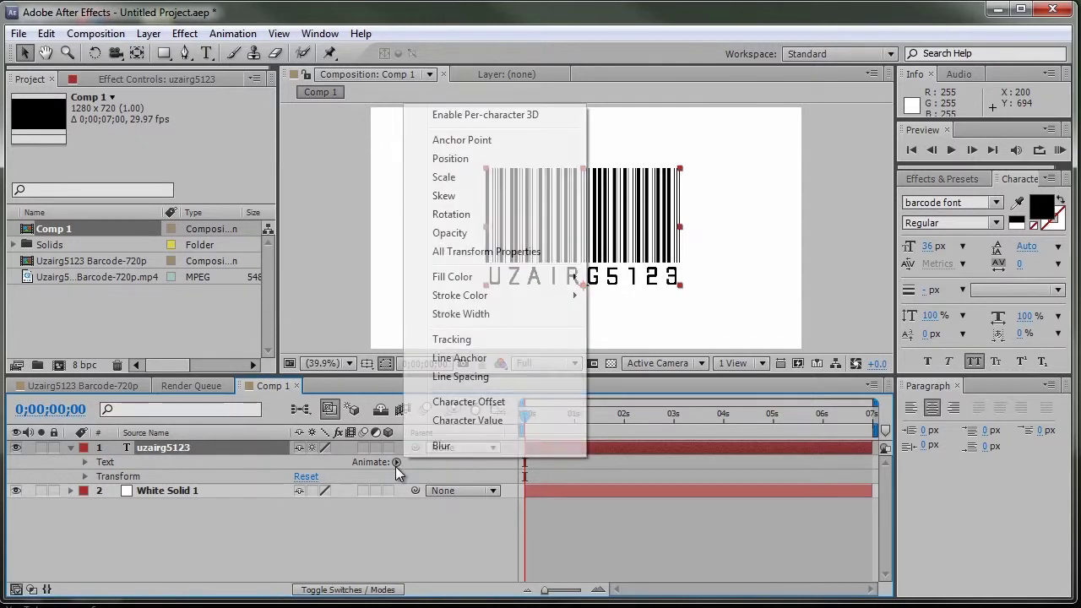
Add a Character Offset animator to the text and set the offset to 99
click(521, 403)
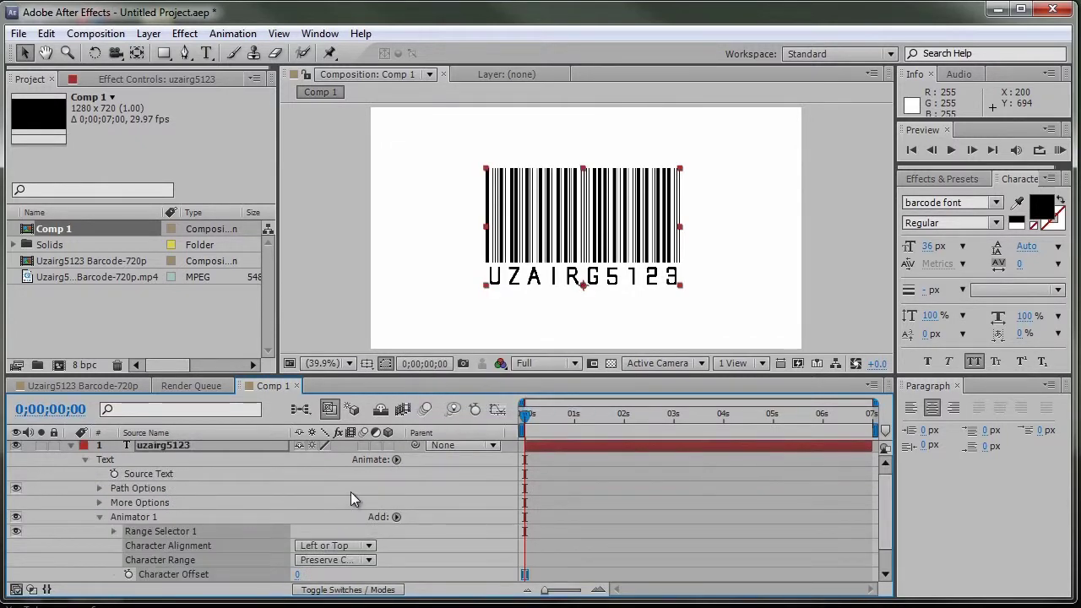
scroll(350, 498, down, 3)
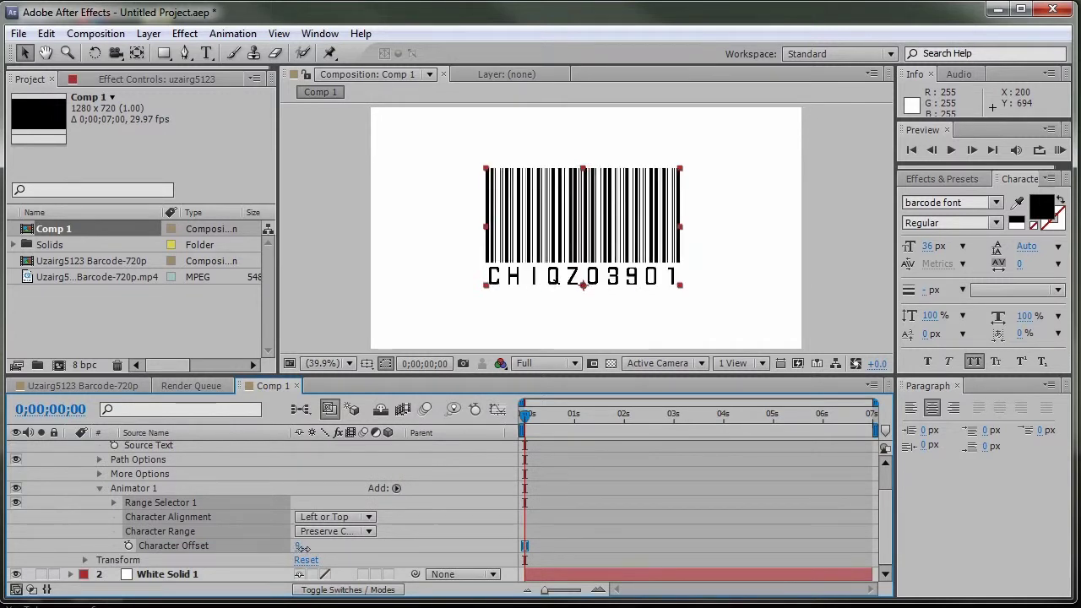
drag(297, 549, 305, 549)
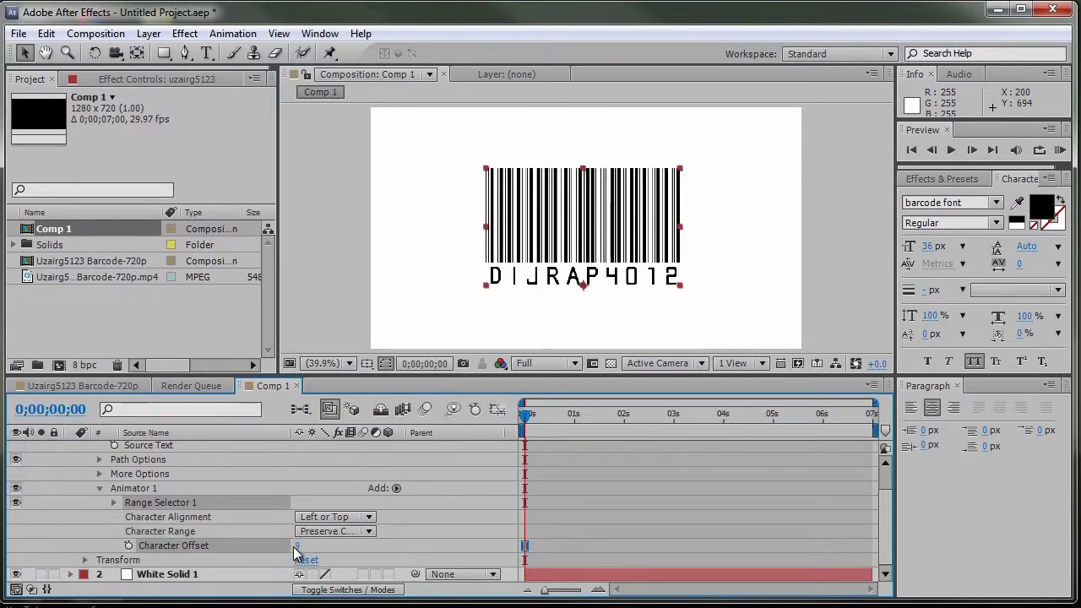
drag(298, 546, 308, 546)
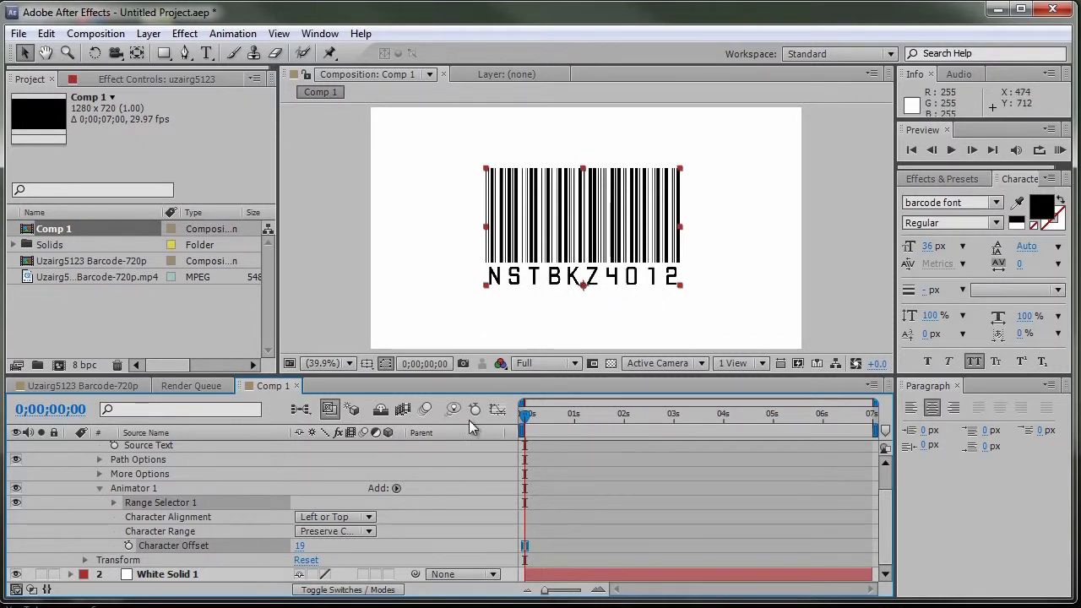
mouse_move(300, 545)
mouse_down()
mouse_move(330, 546)
mouse_move(301, 549)
mouse_up()
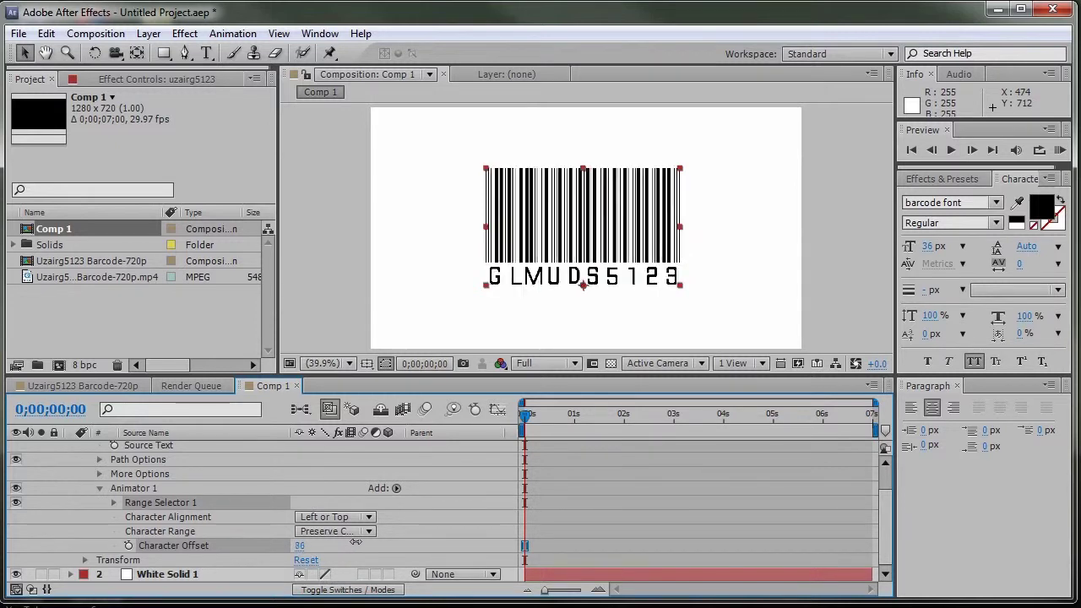
drag(293, 547, 303, 550)
click(302, 549)
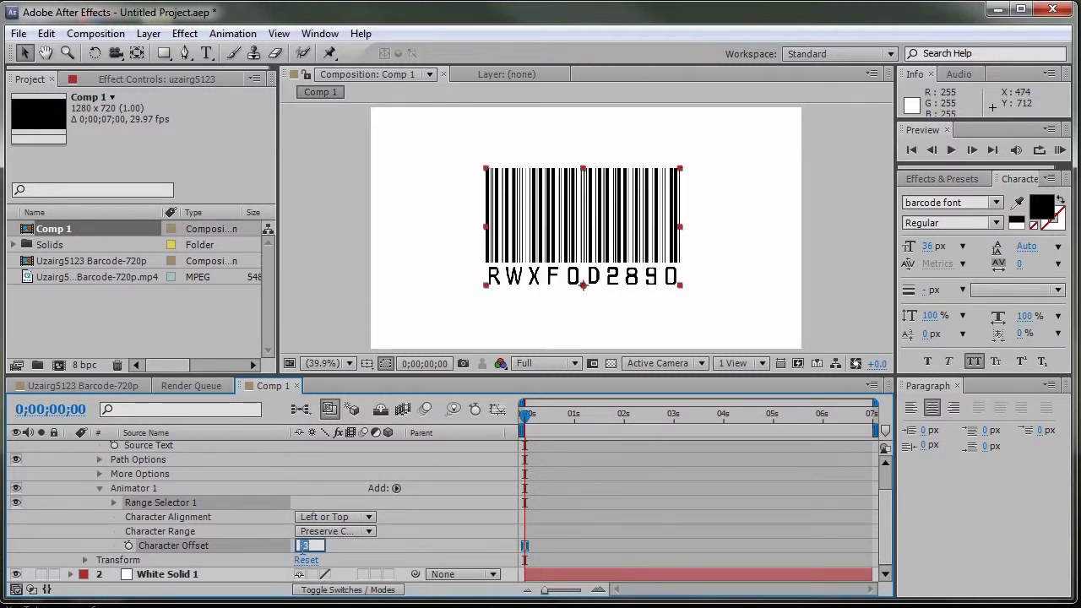
text(0)
key(Return)
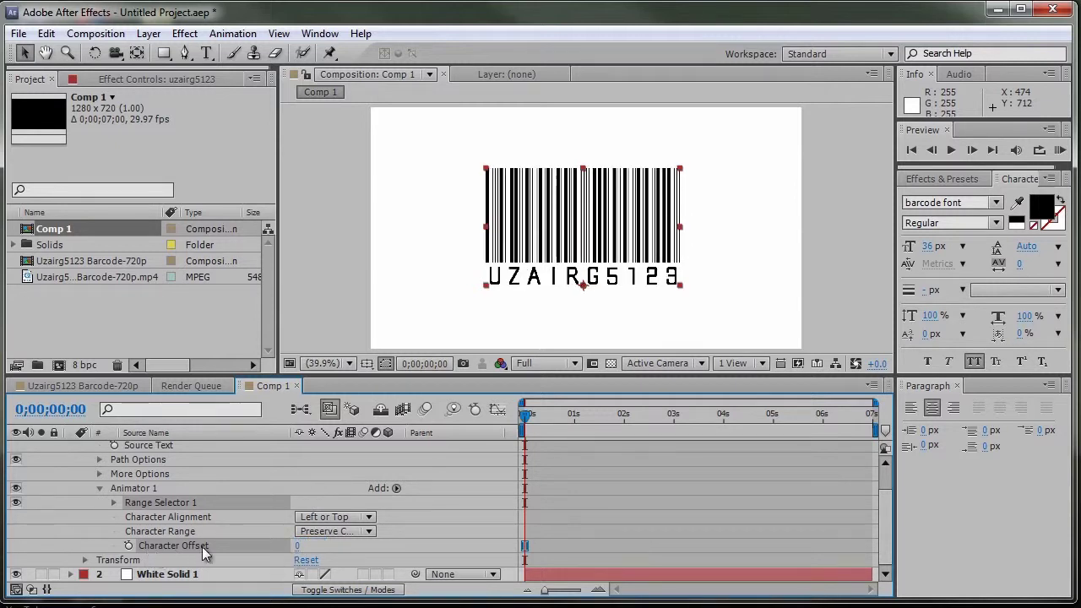
drag(296, 549, 356, 549)
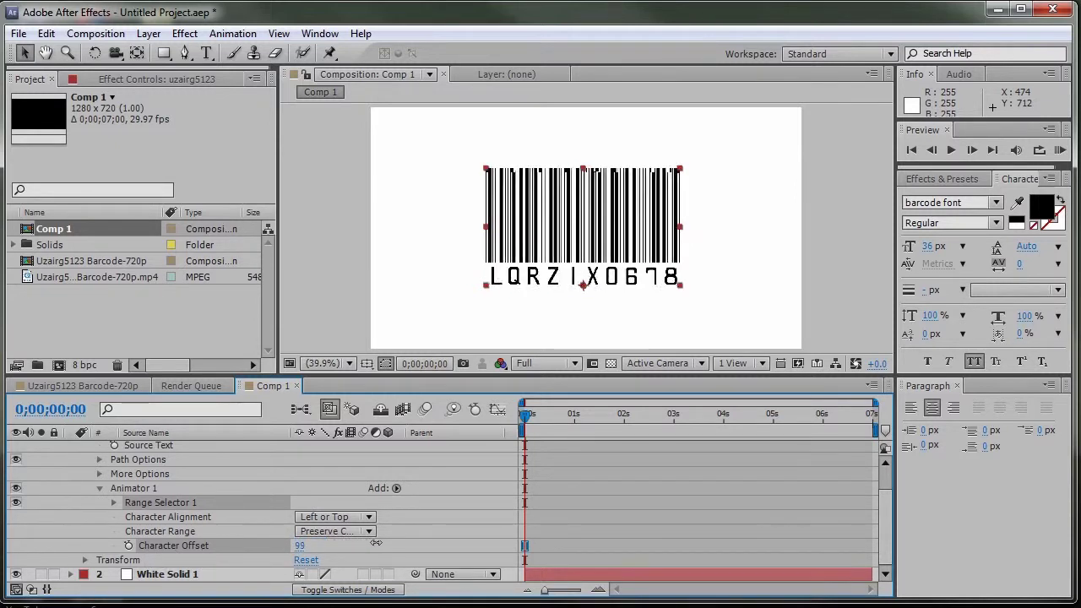
Keyframe Character Offset from 99 at time zero to 0 at about one second
click(128, 547)
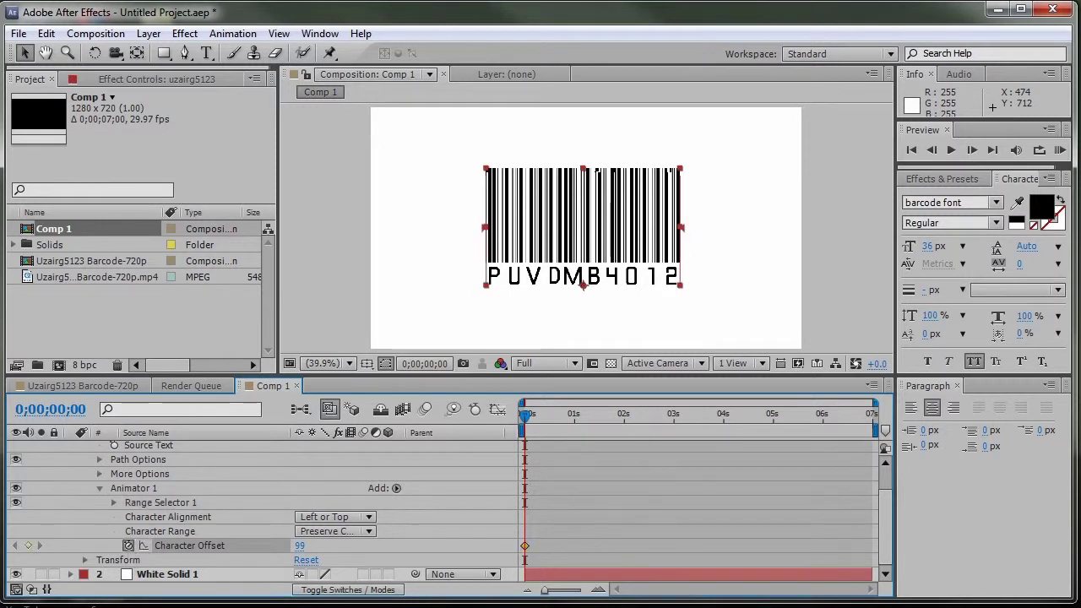
drag(560, 419, 573, 430)
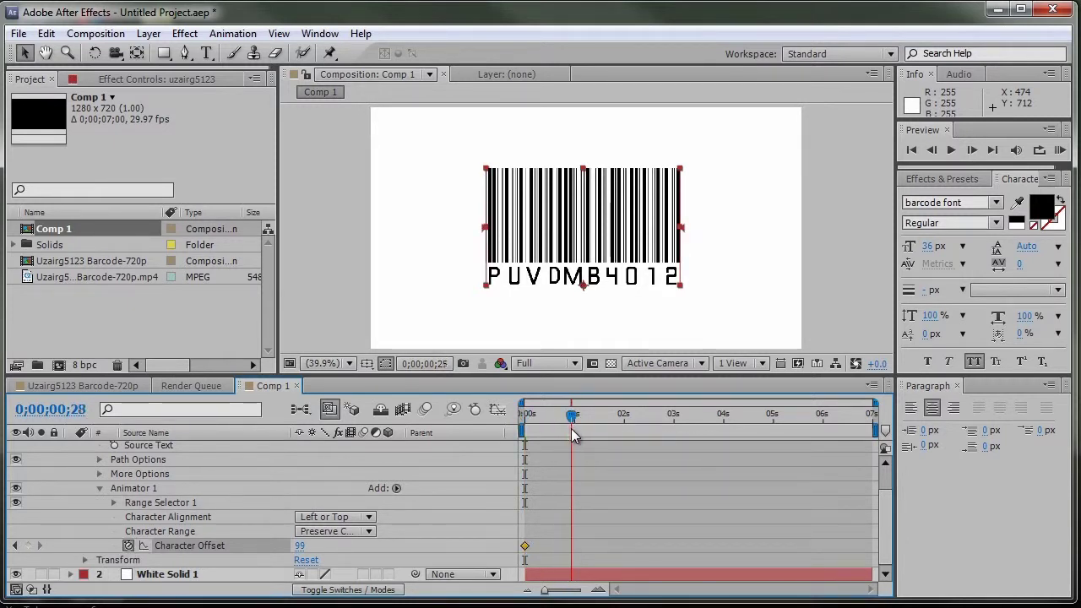
click(303, 546)
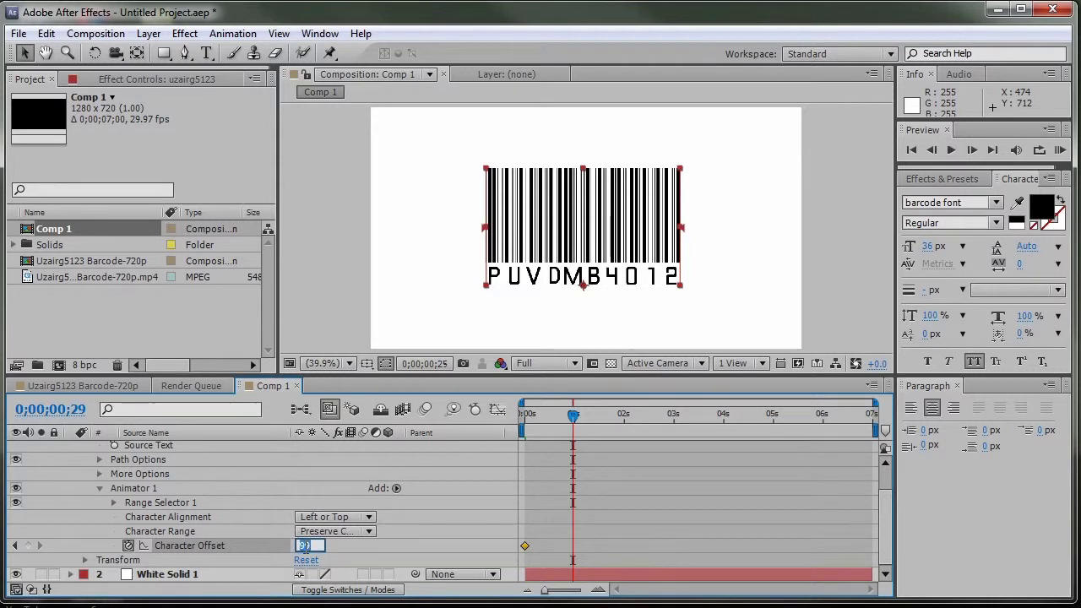
text(0)
key(Return)
mouse_move(573, 415)
mouse_down()
mouse_move(518, 415)
mouse_move(572, 427)
mouse_move(581, 439)
mouse_up()
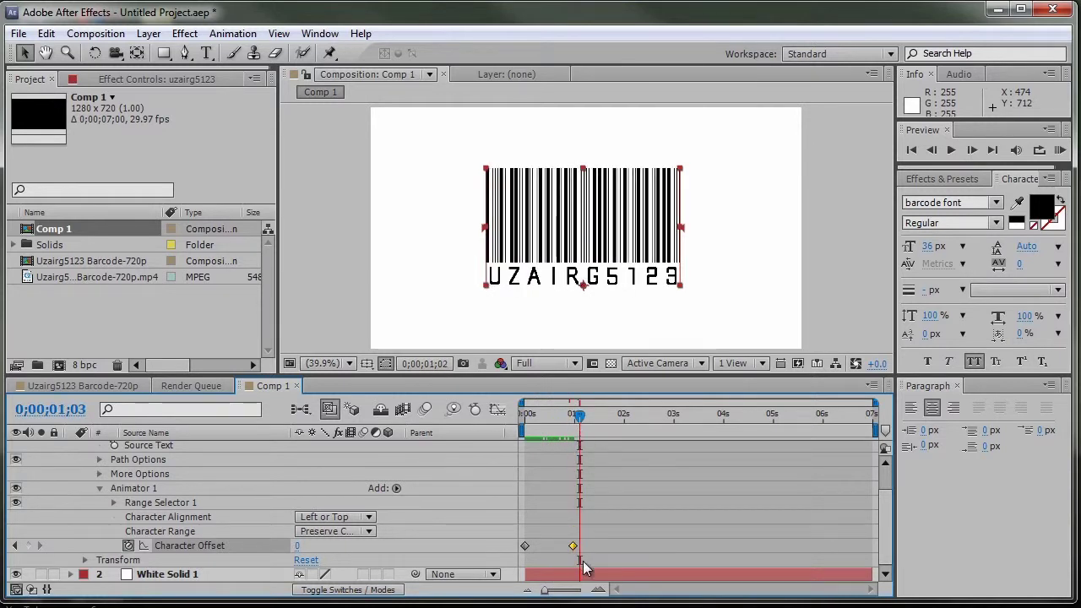
Shift the Character Offset keyframes so the code resolves near 1.7 seconds, timeline maximized at start
click(570, 534)
mouse_move(525, 545)
mouse_down()
mouse_move(599, 545)
mouse_move(557, 547)
mouse_up()
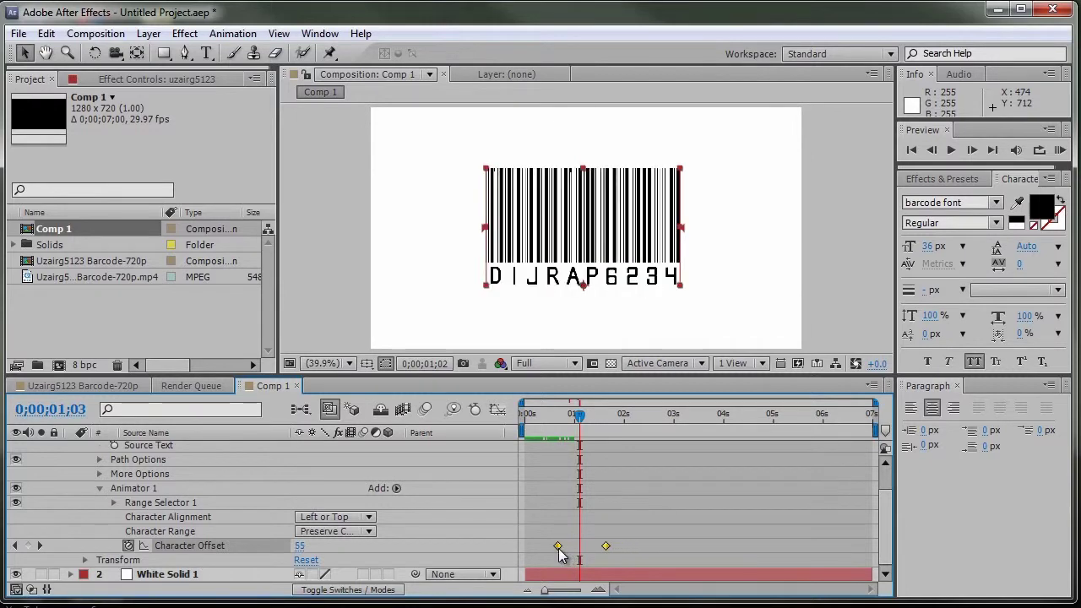
click(527, 422)
scroll(241, 478, up, 2)
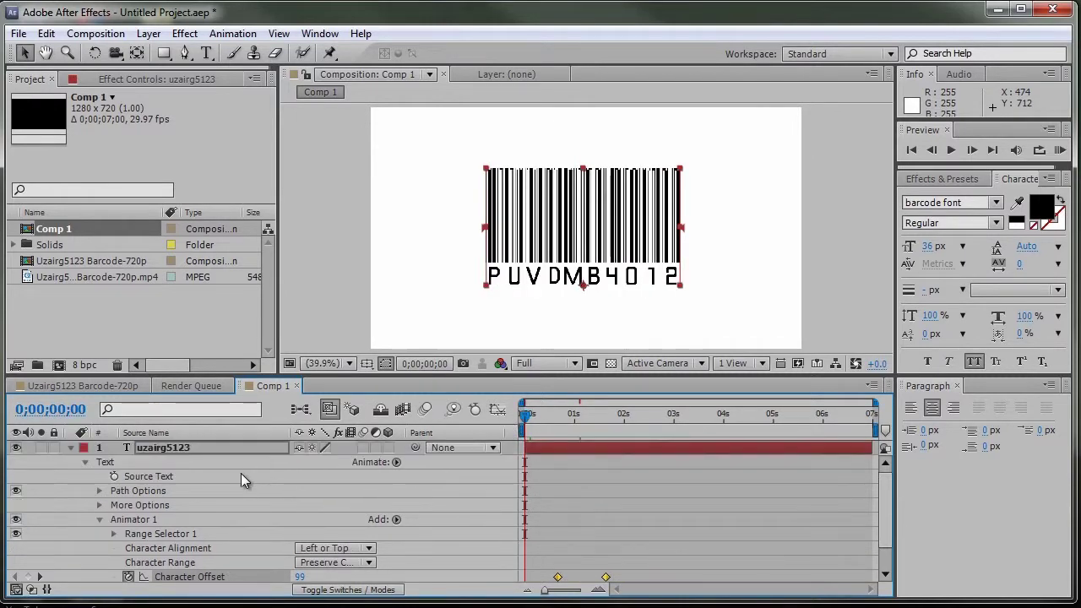
key(grave)
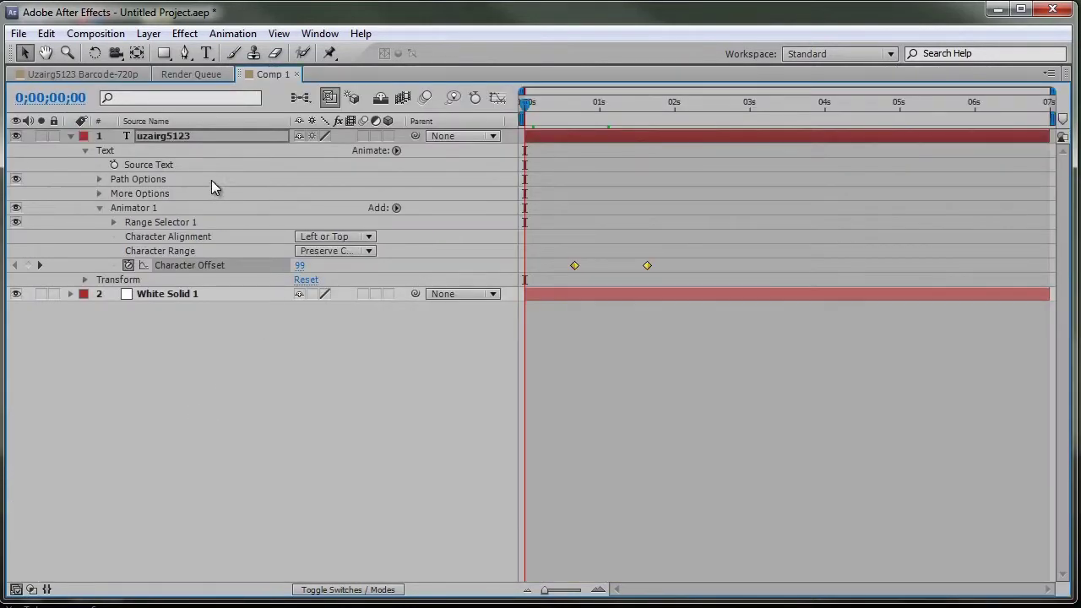
click(198, 150)
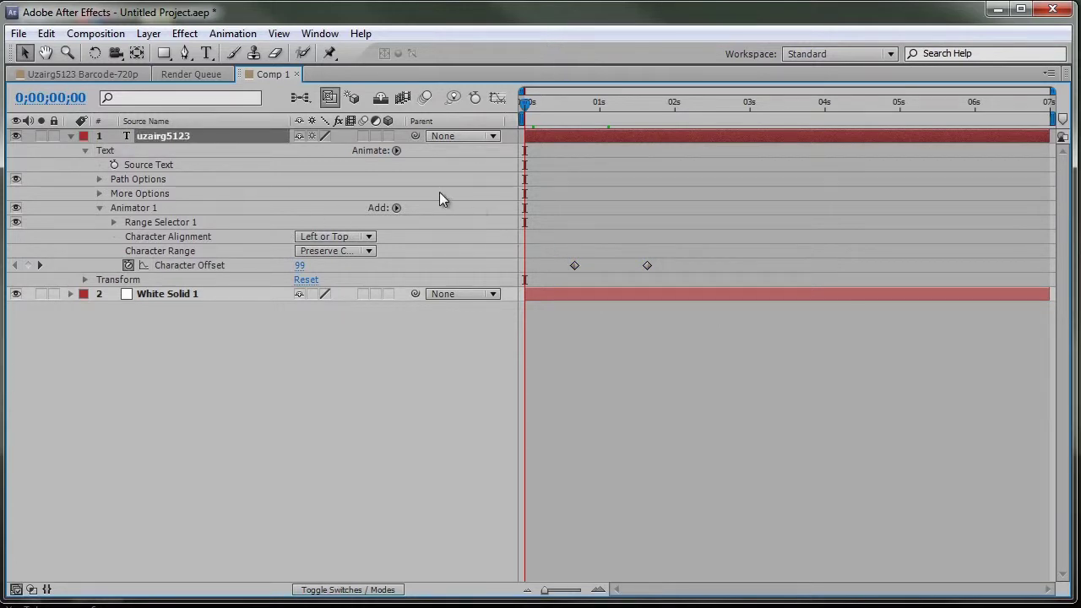
Make the barcode layer 3D and keyframe X Rotation at 65° at time zero
key(ctrl+grave)
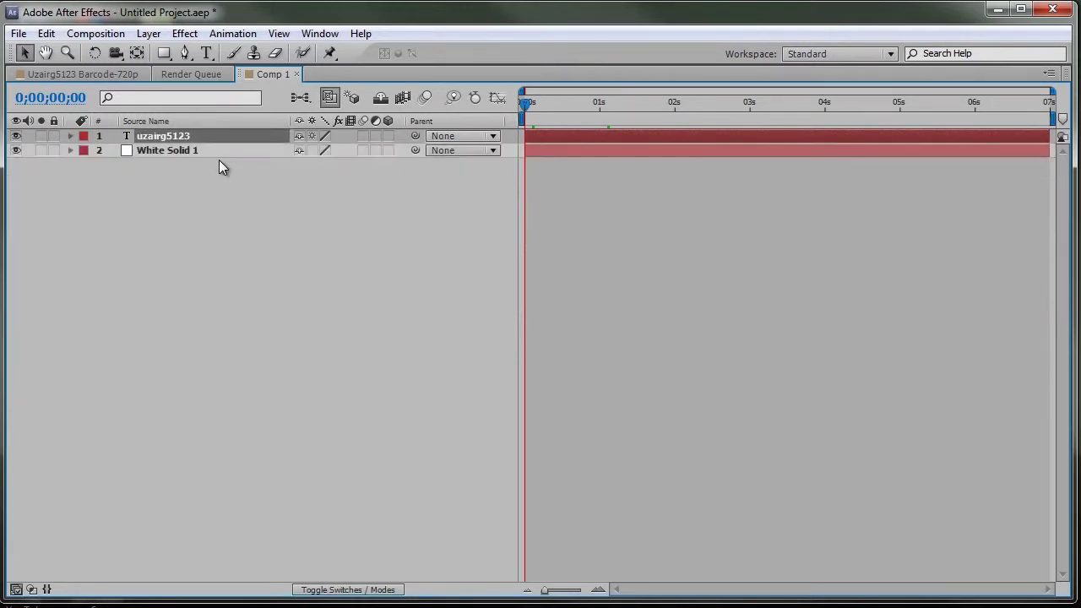
key(r)
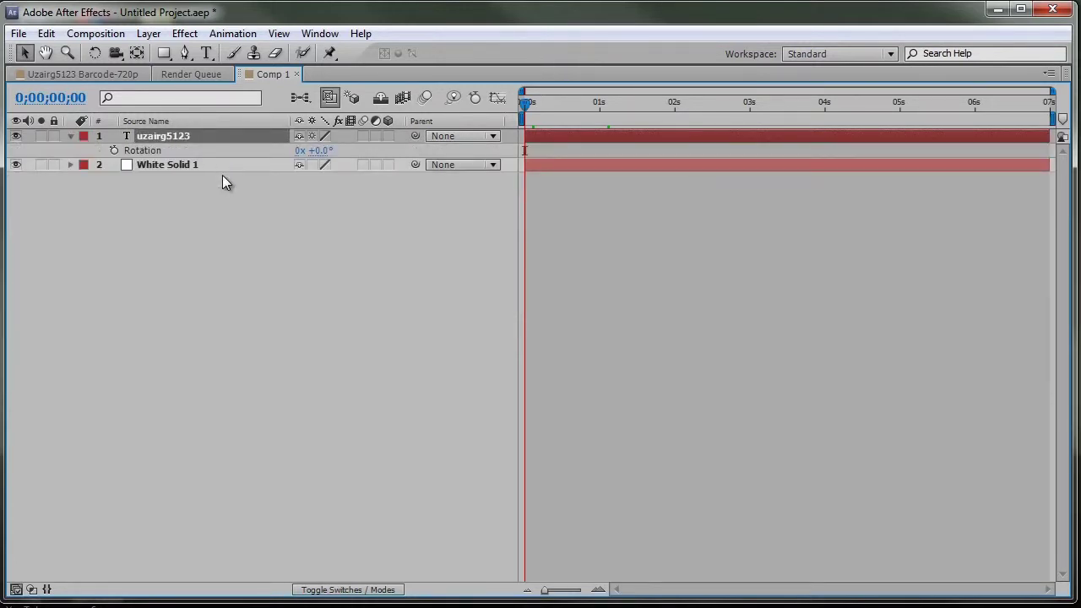
key(shift+u)
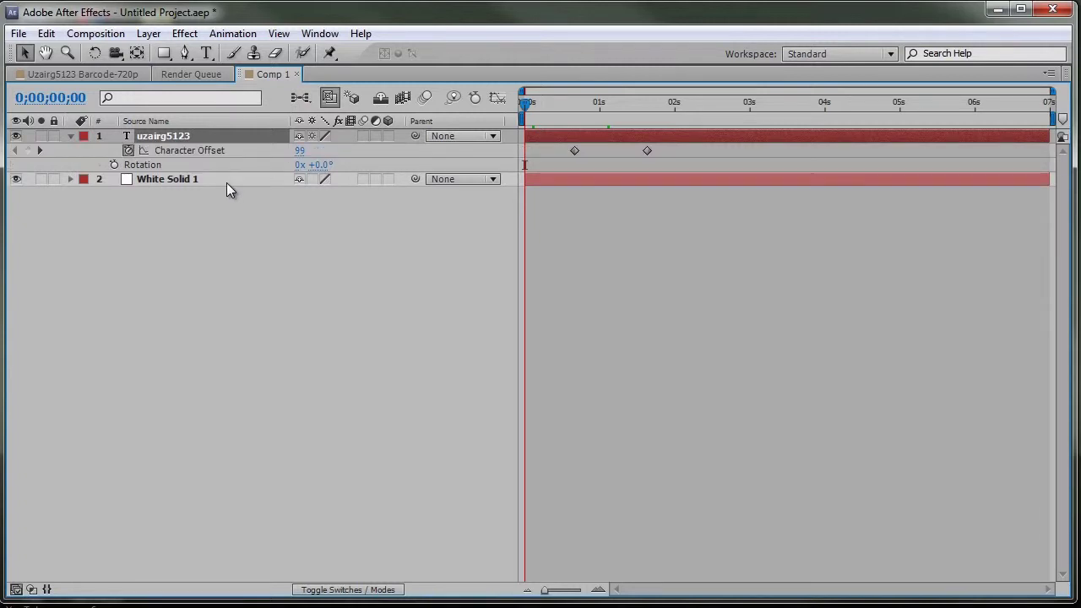
click(391, 135)
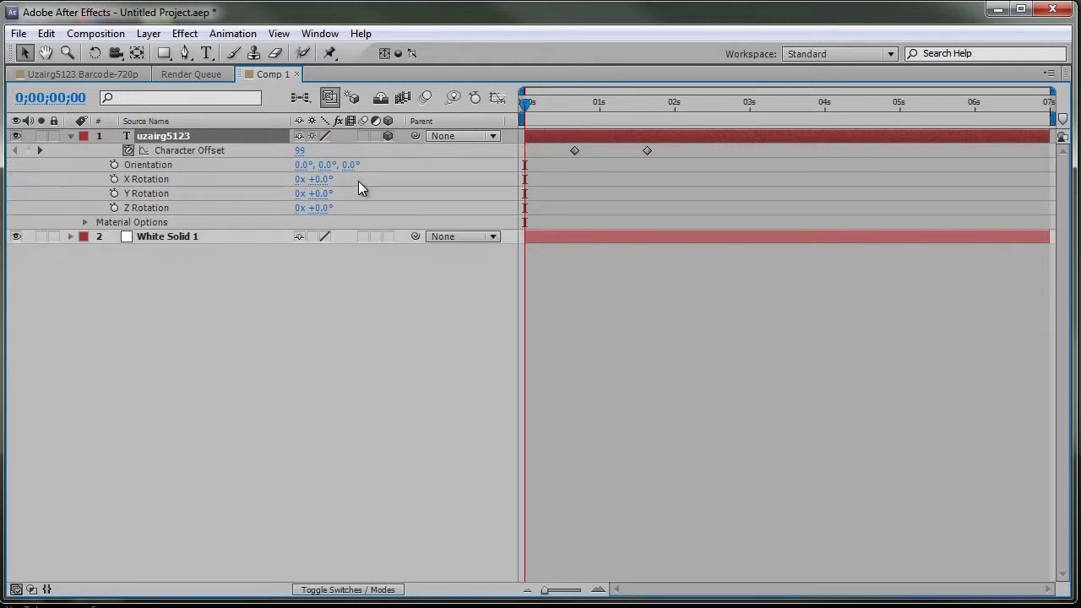
key(grave)
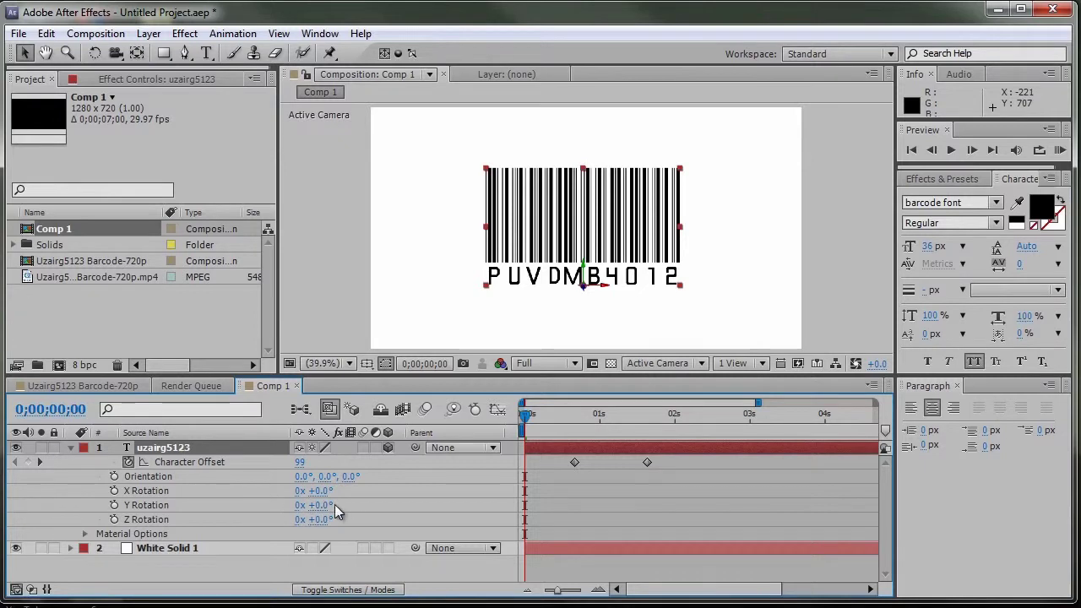
drag(324, 505, 326, 510)
mouse_move(315, 490)
mouse_down()
mouse_move(330, 491)
mouse_move(279, 495)
mouse_move(325, 491)
mouse_move(350, 503)
mouse_up()
click(114, 491)
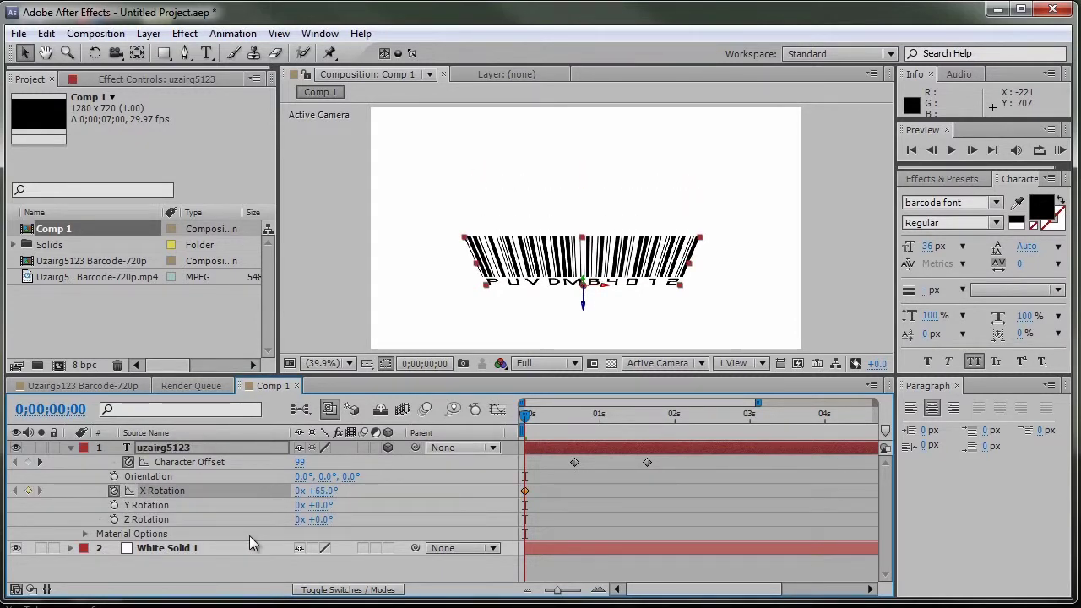
key(shift+p)
Fly the barcode from Z -2468 to Z 0 and X Rotation 0° by frame 13; shift scramble earlier
click(114, 476)
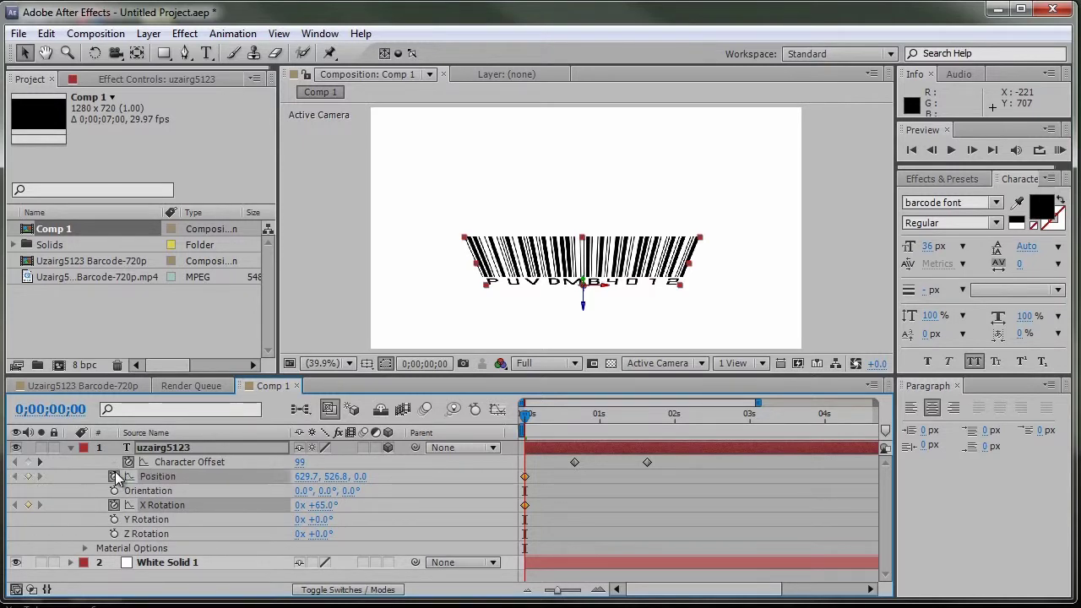
mouse_move(359, 477)
mouse_down()
mouse_move(475, 472)
mouse_move(2, 498)
mouse_up()
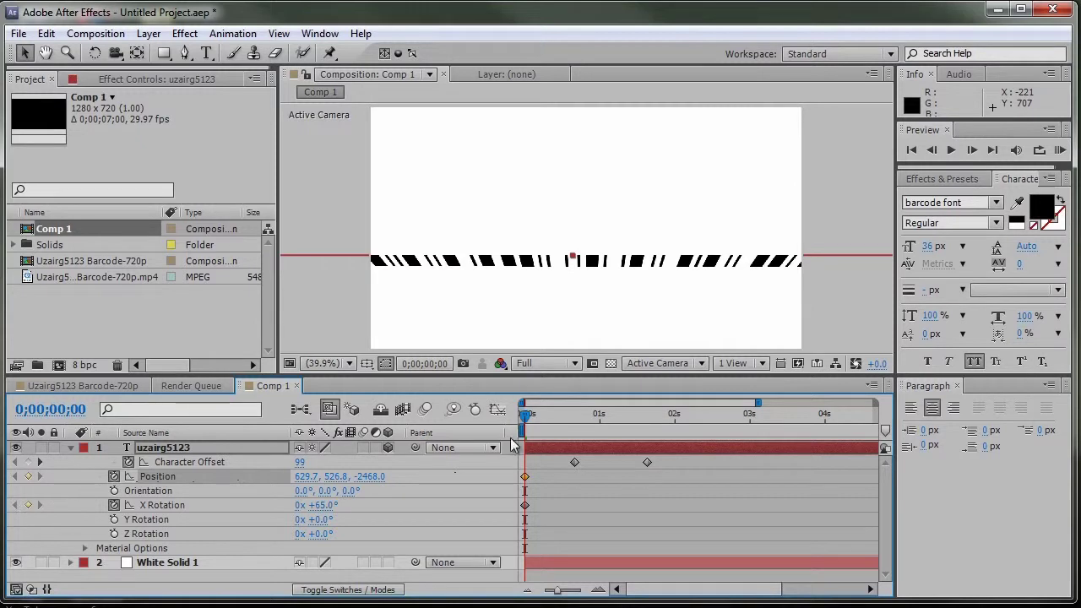
drag(526, 413, 551, 436)
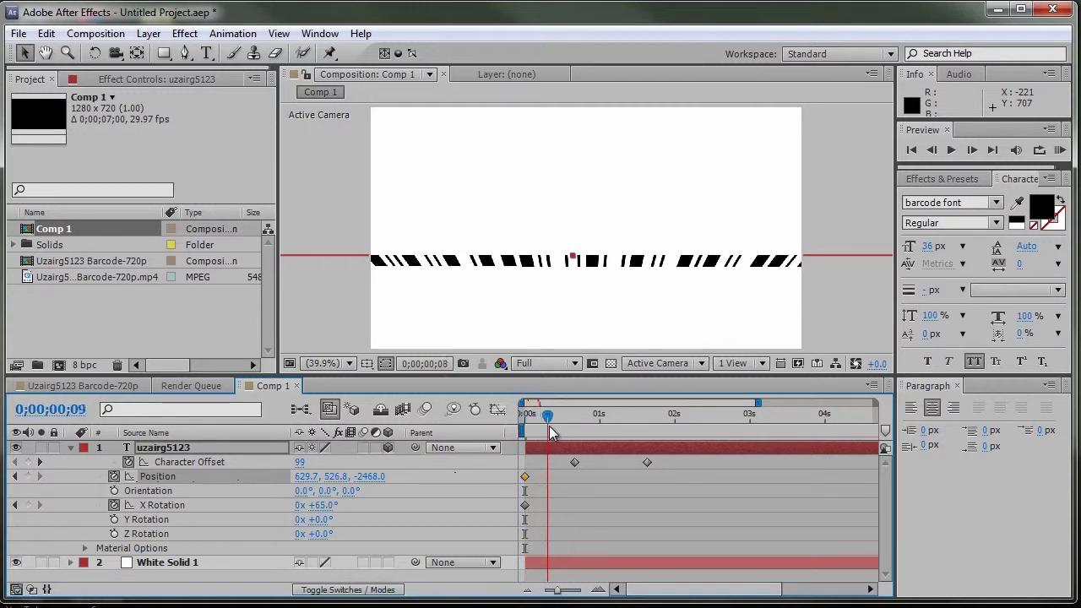
click(369, 478)
text(0)
key(Return)
drag(364, 505, 329, 511)
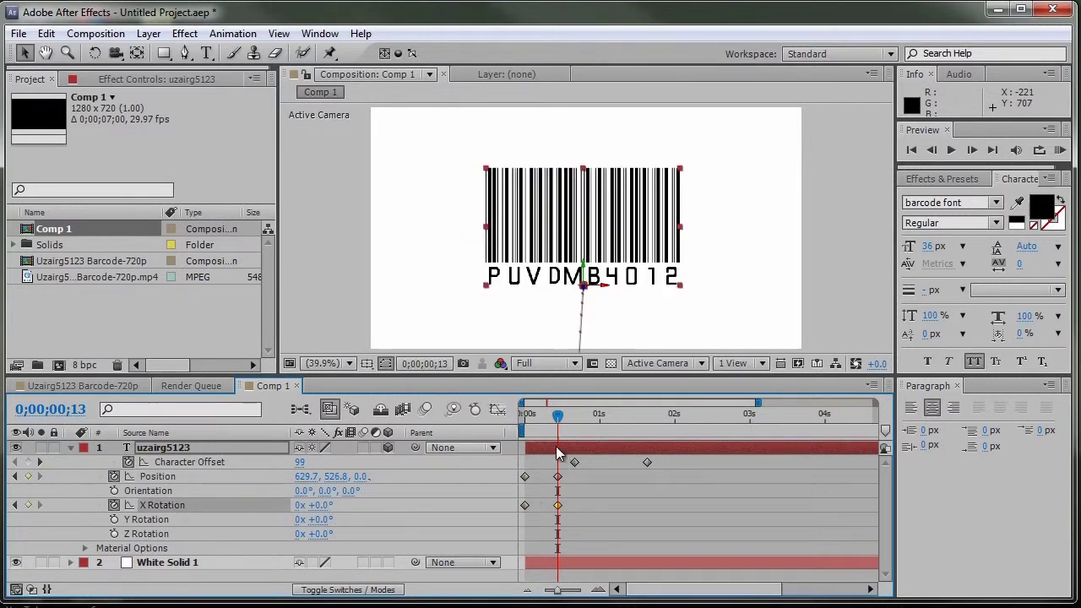
drag(671, 470, 562, 463)
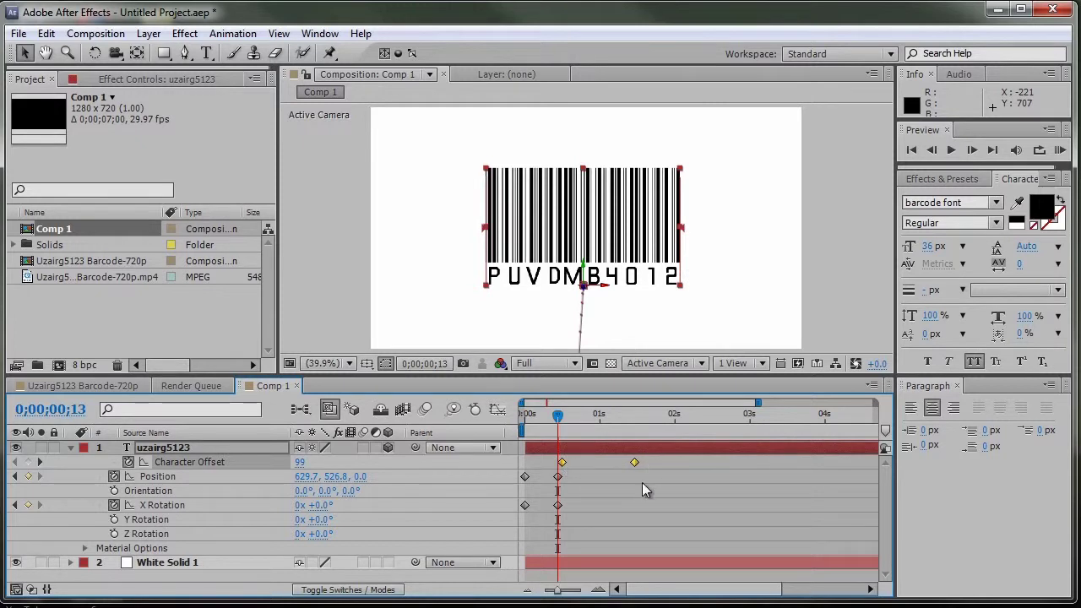
click(201, 525)
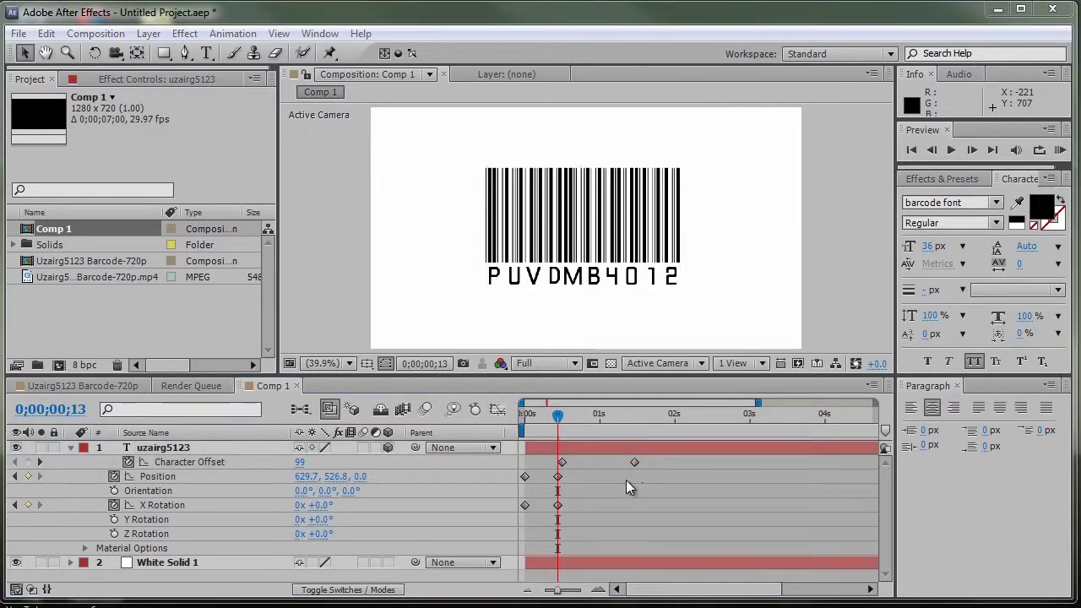
Apply Easy Ease to the frame-13 Position and X Rotation keyframes
click(561, 478)
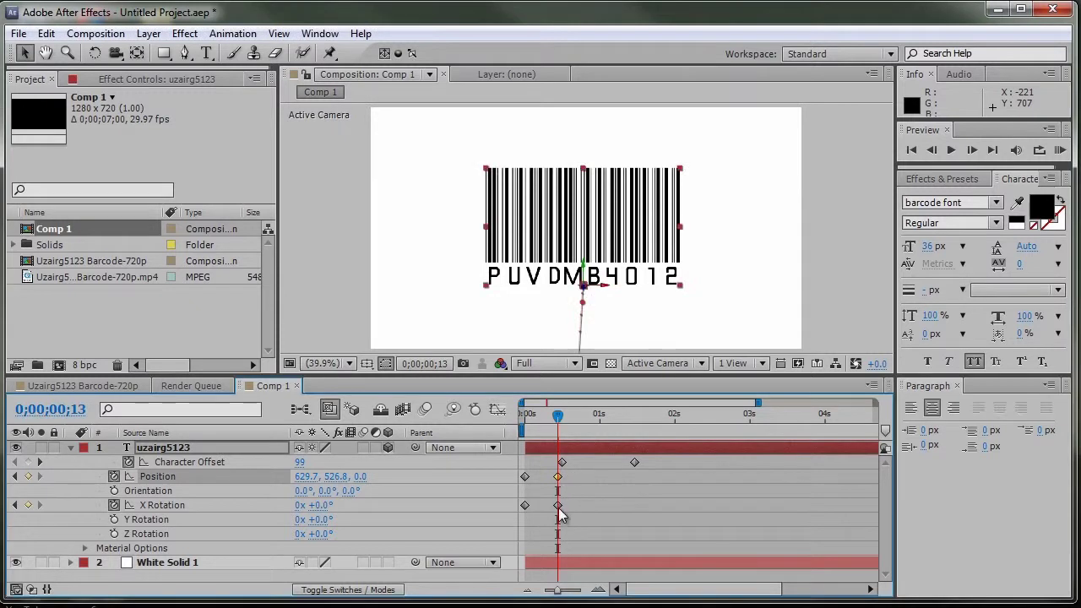
shift+click(557, 505)
right_click(557, 507)
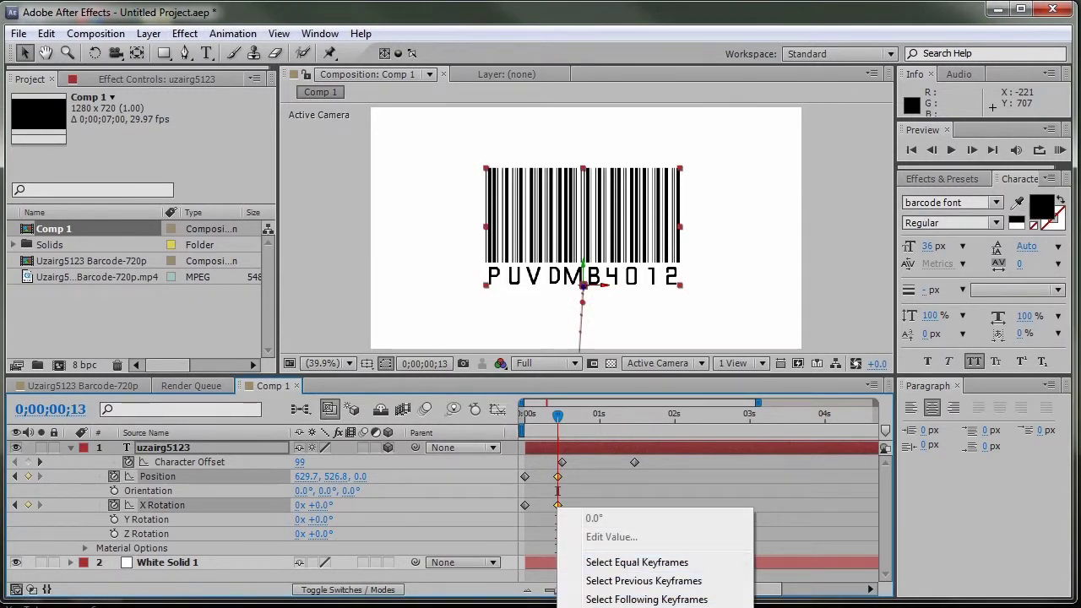
click(821, 585)
Apply Easy Ease to the final Character Offset keyframe
drag(664, 471, 520, 457)
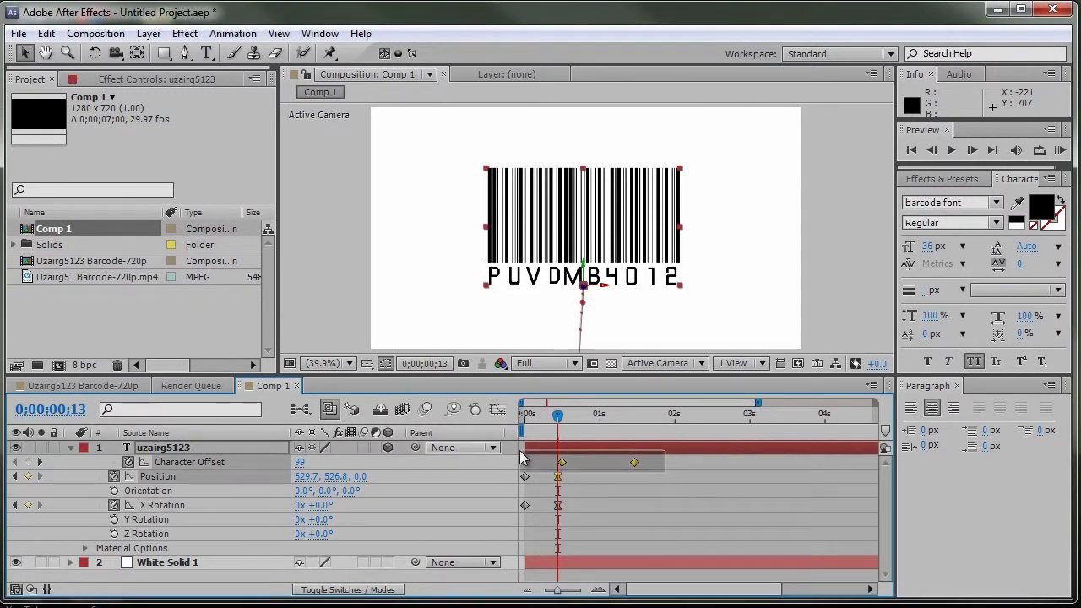
click(625, 504)
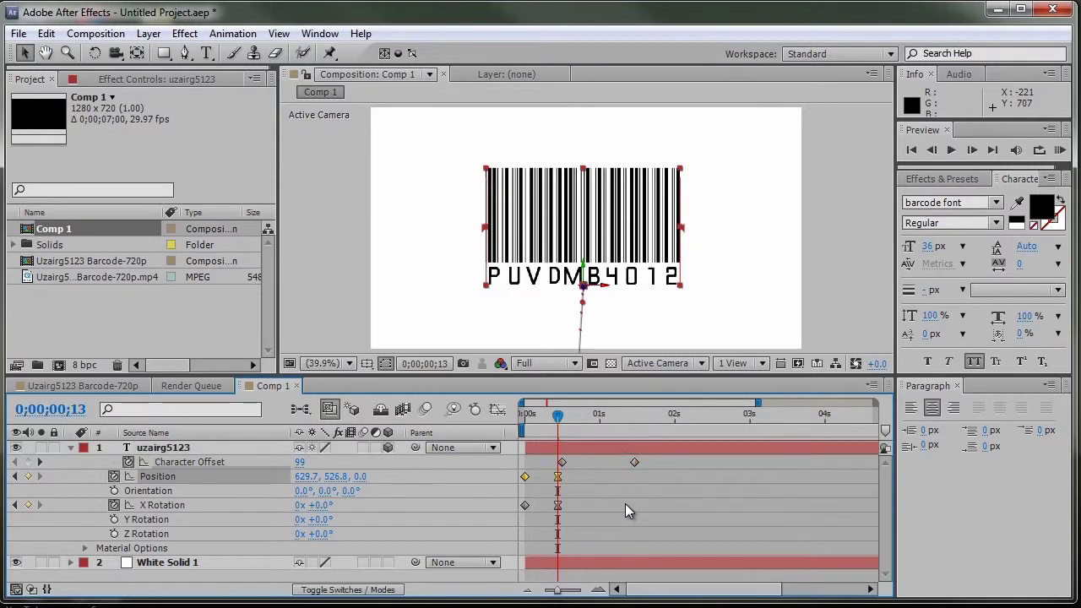
click(562, 463)
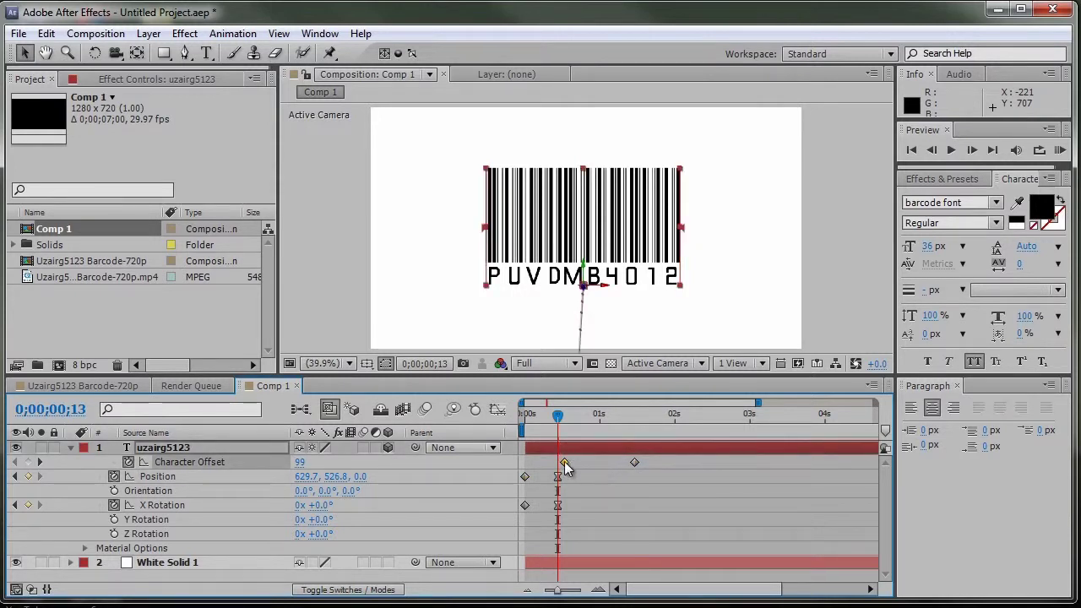
click(635, 463)
right_click(636, 463)
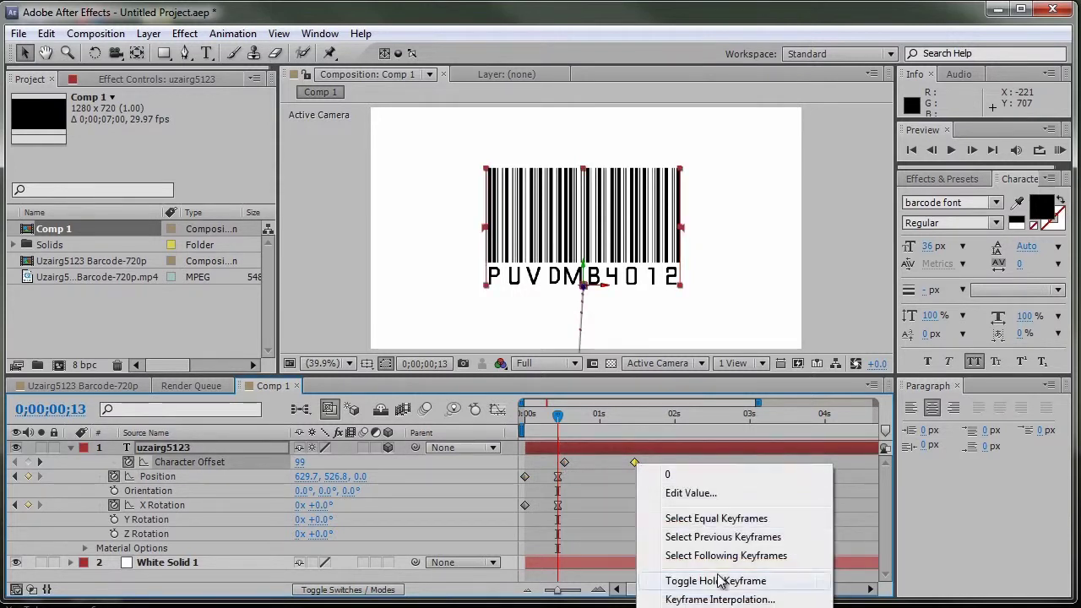
click(892, 543)
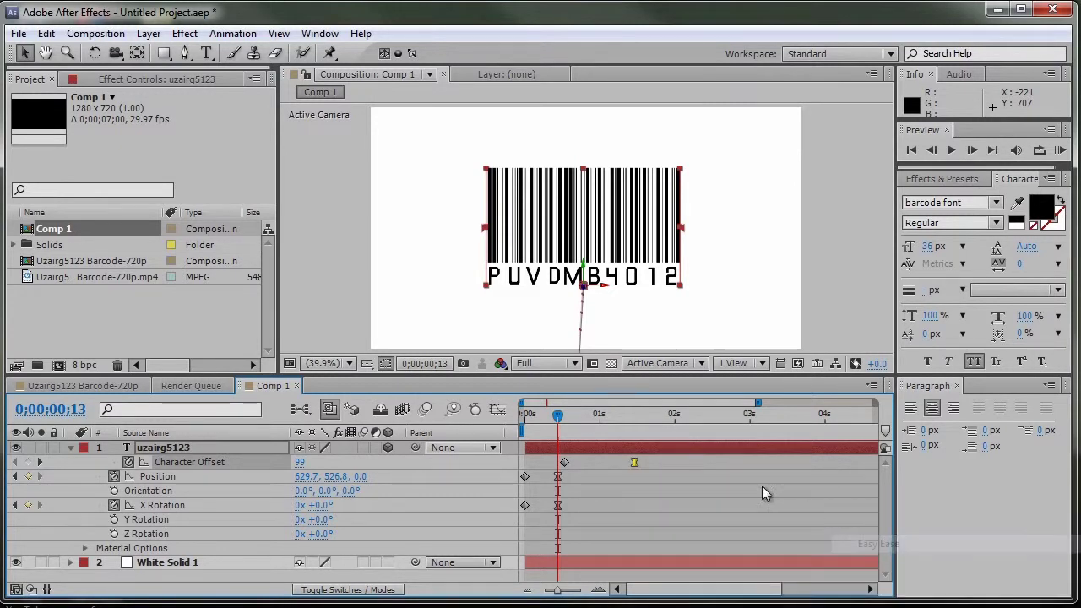
Preview the fly-in up to 1;20, turn on composition motion blur, and preview again
drag(557, 416, 649, 449)
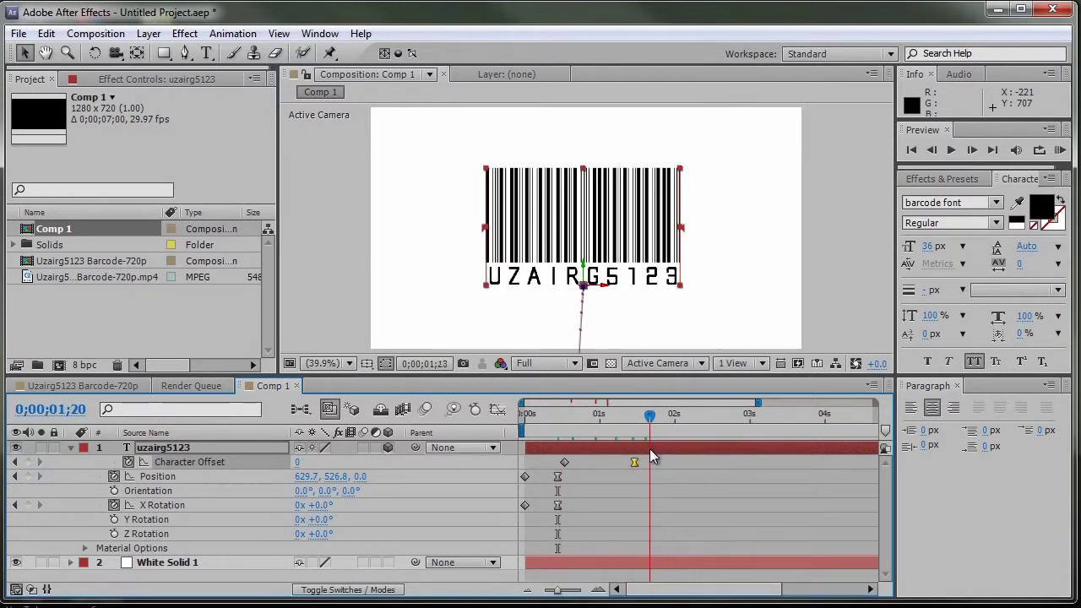
key(KP_0)
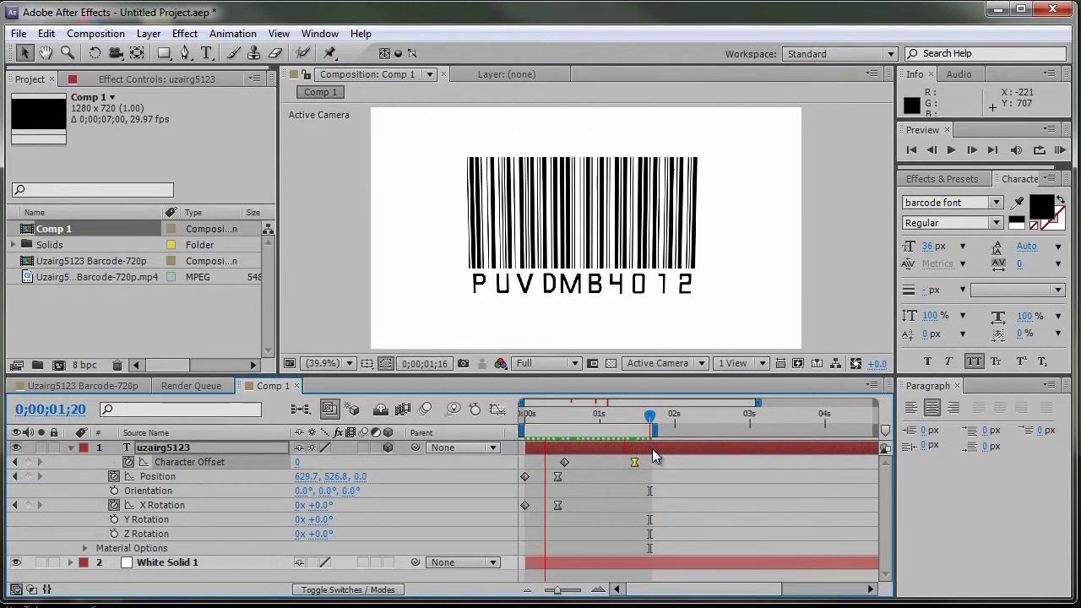
key(space)
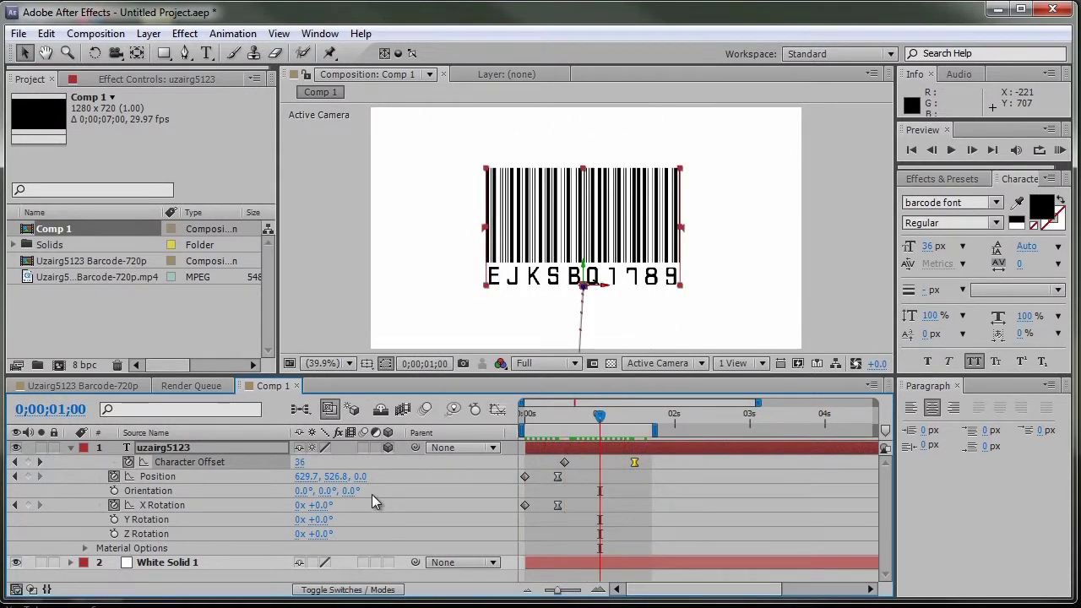
click(425, 409)
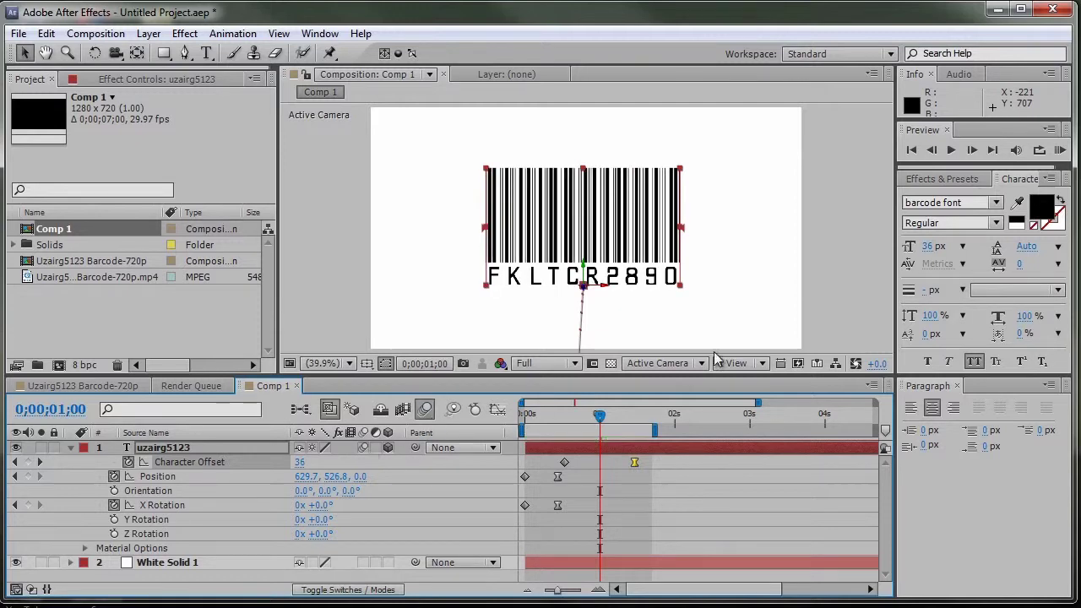
key(KP_0)
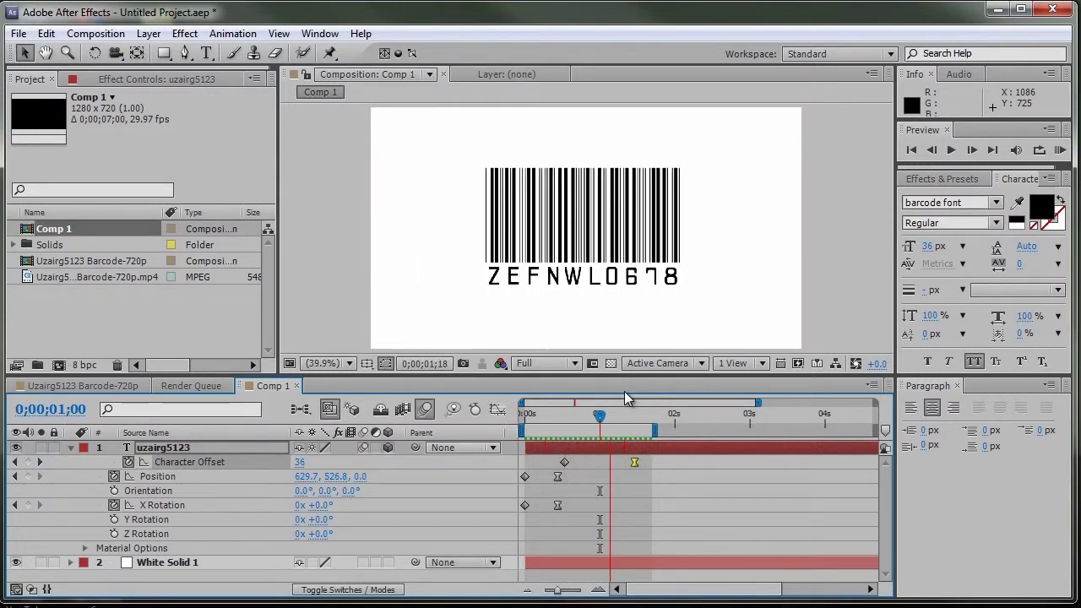
key(space)
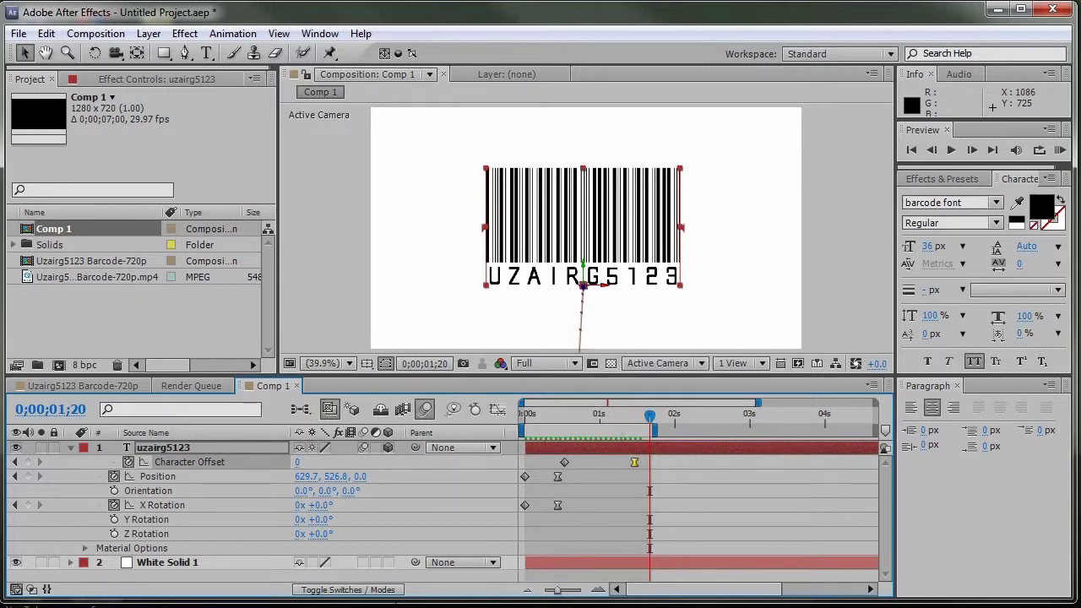
click(135, 387)
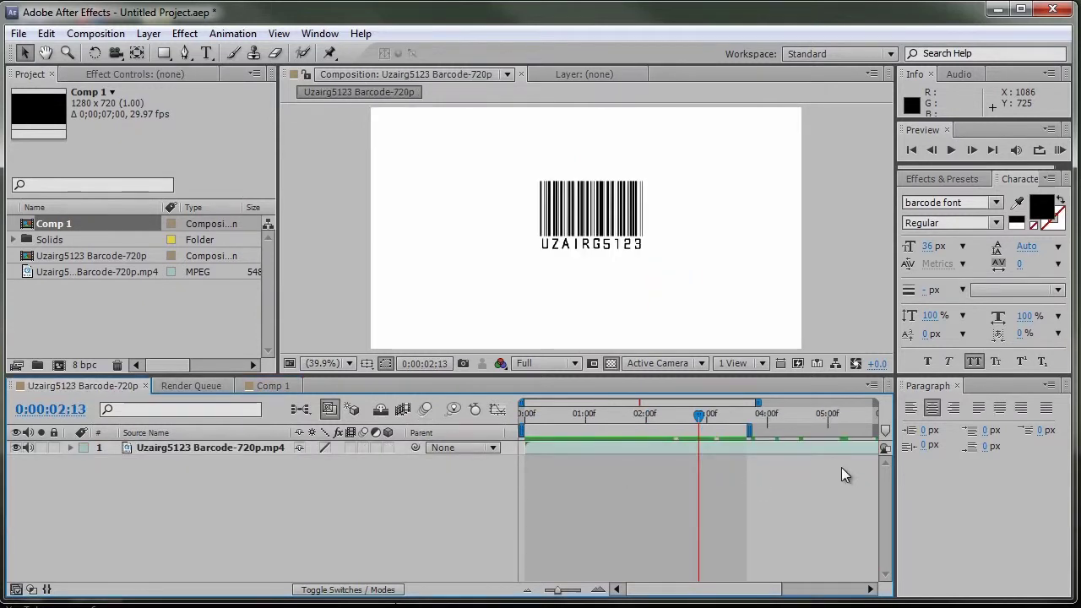
key(KP_0)
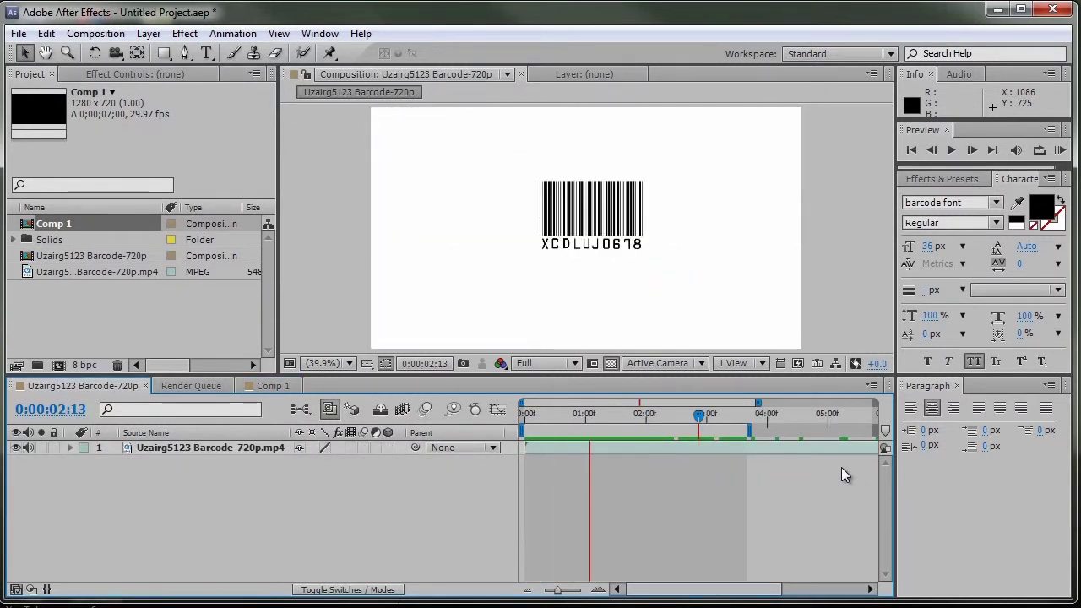